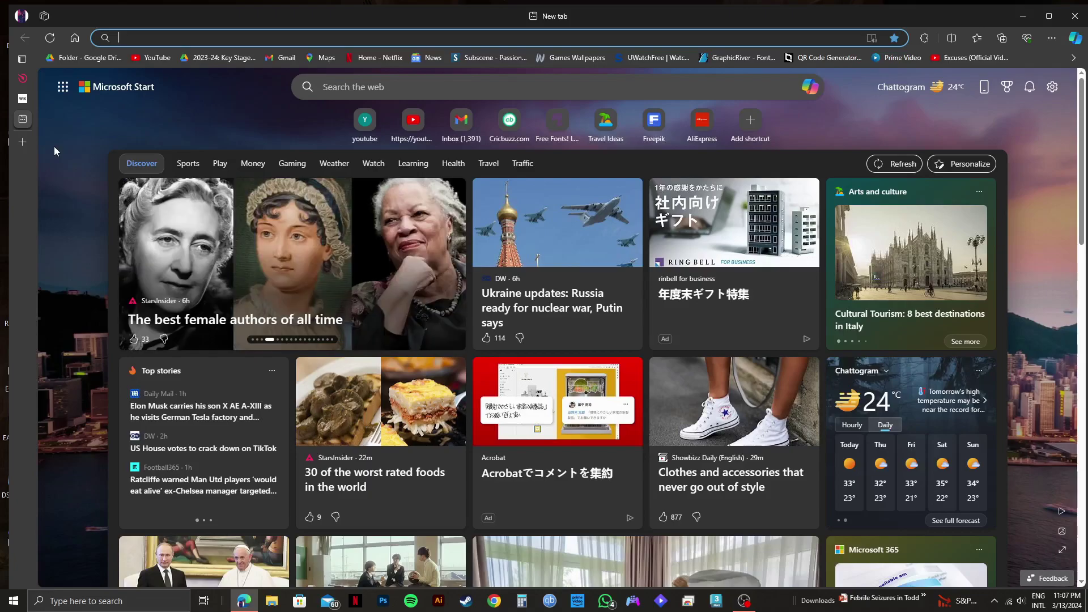
Open My Site 10 from the Wix sites dashboard in the Editor.
left_click(28, 102)
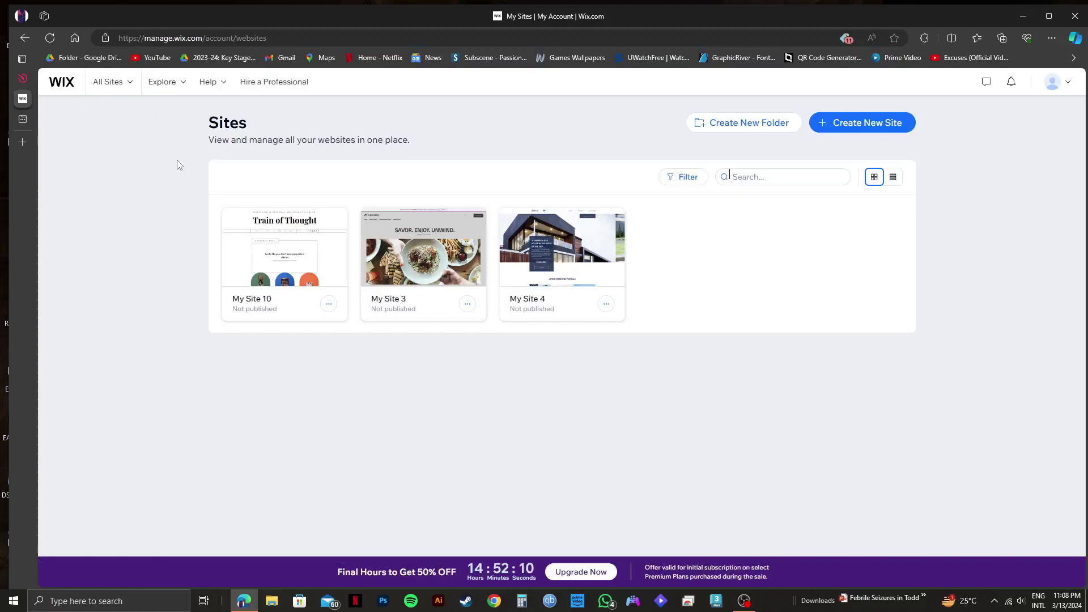
mouse_move(273, 231)
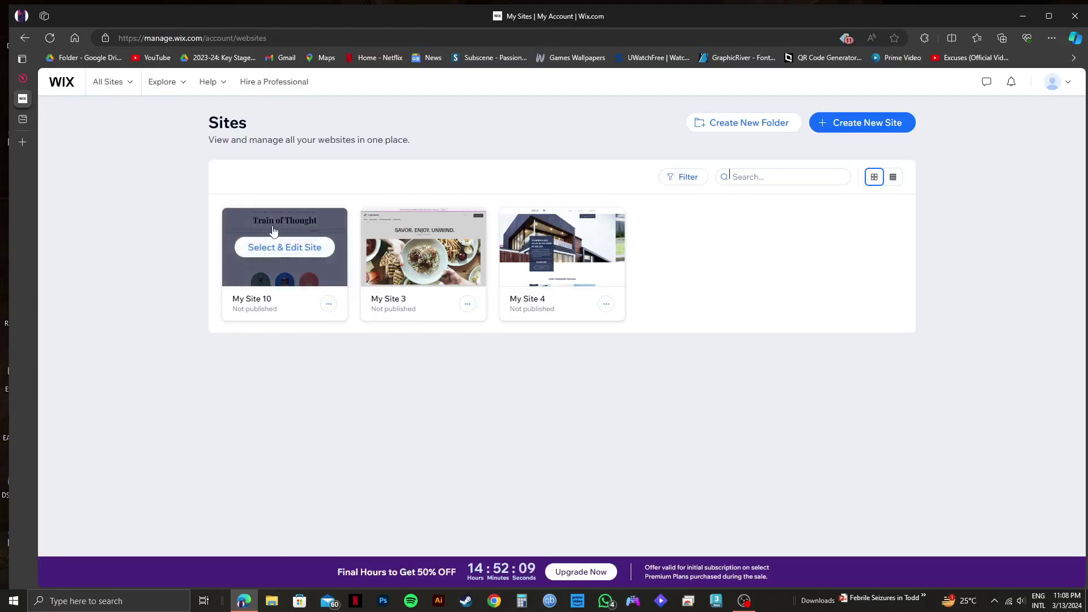
left_click(306, 252)
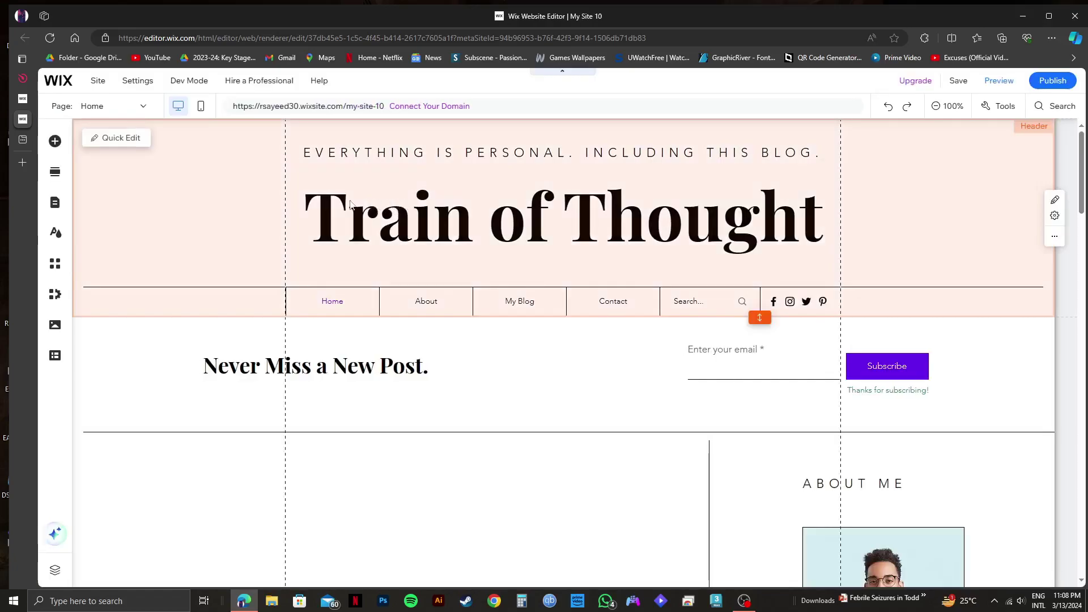
Scroll the Home page canvas down to the Blog Feed section.
scroll(596, 278, "down", 3)
scroll(595, 287, "up", 1)
scroll(592, 288, "down", 2)
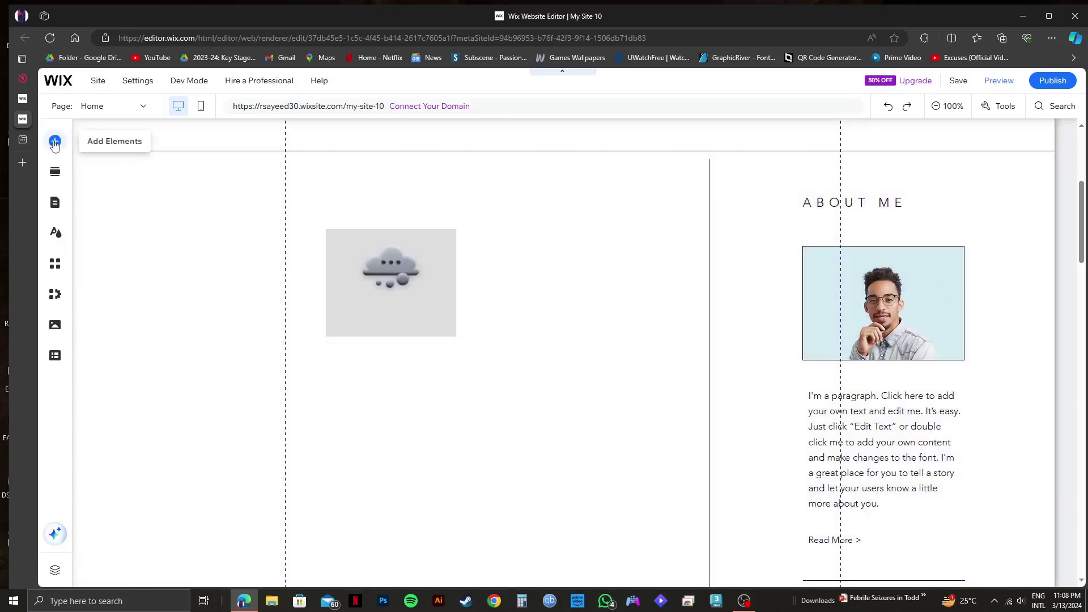
Add an Embed HTML element from the Embed Code category to the Blog Feed section.
left_click(55, 142)
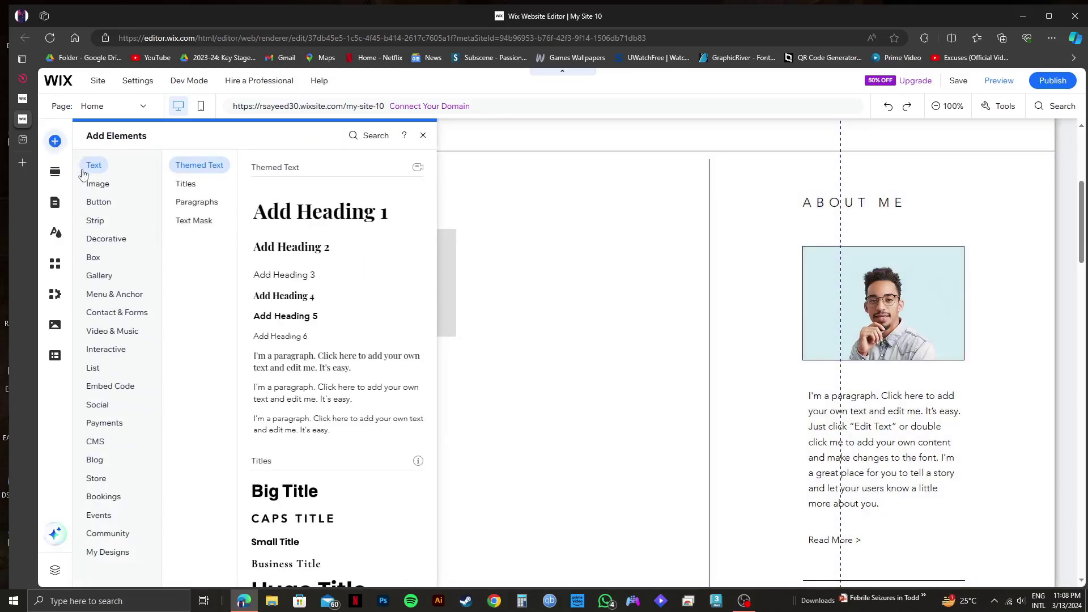
mouse_move(96, 388)
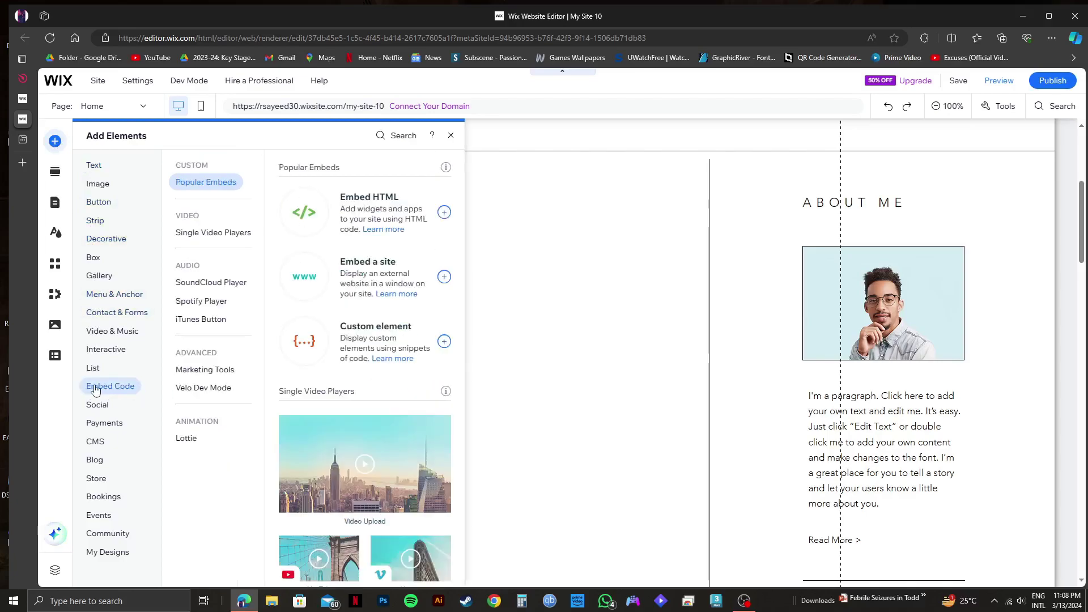
left_click(444, 210)
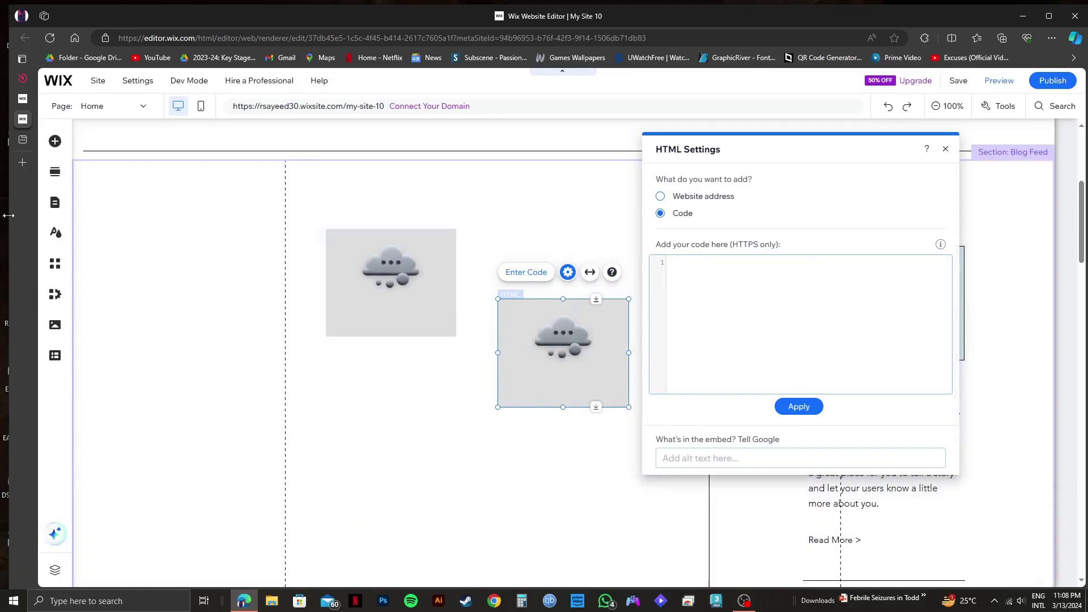
On the Elfsight site, open the Widgets catalogue from the top navigation.
left_click(23, 78)
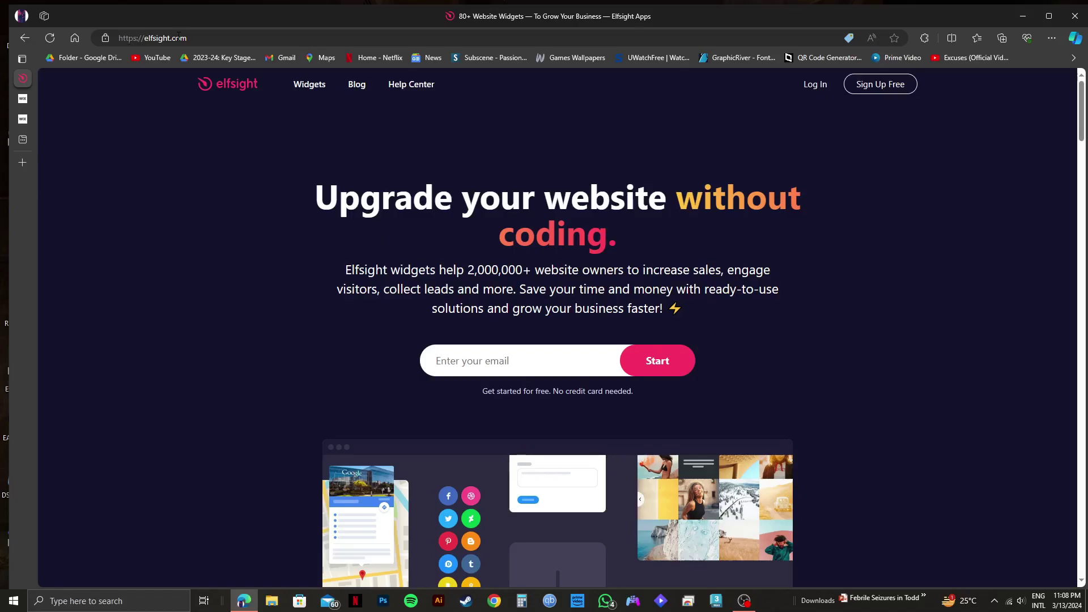
mouse_move(309, 84)
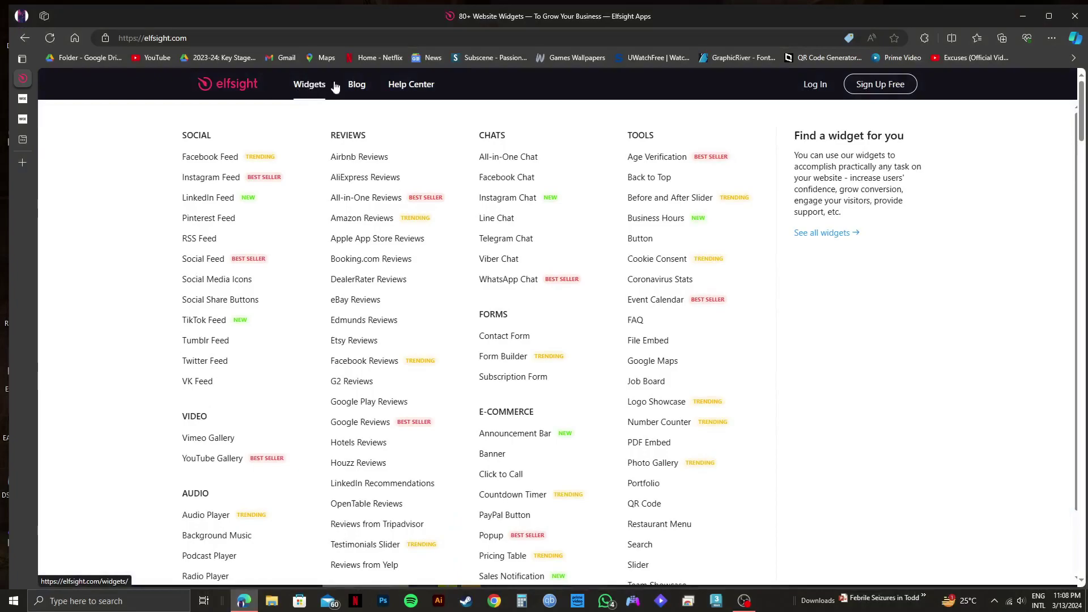
left_click(309, 85)
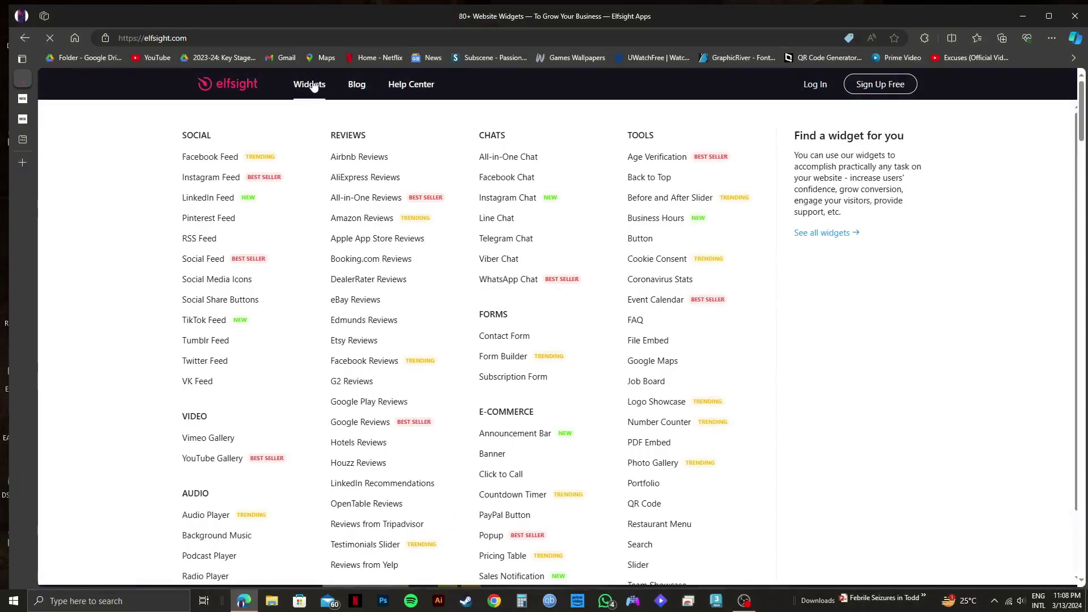
mouse_move(160, 85)
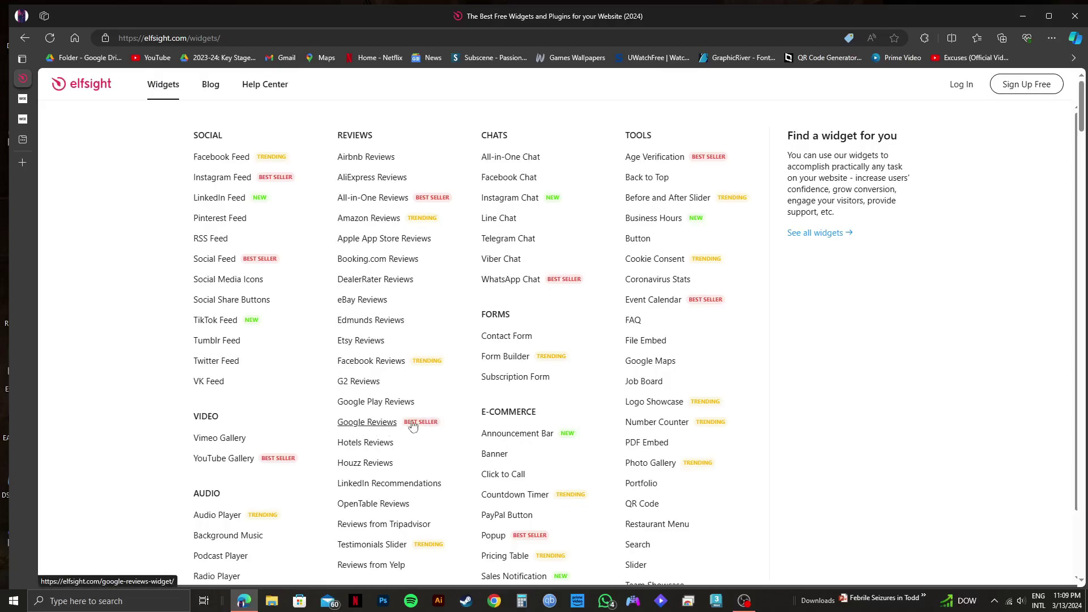
Open the Google Reviews widget editor from the Reviews list.
left_click(377, 426)
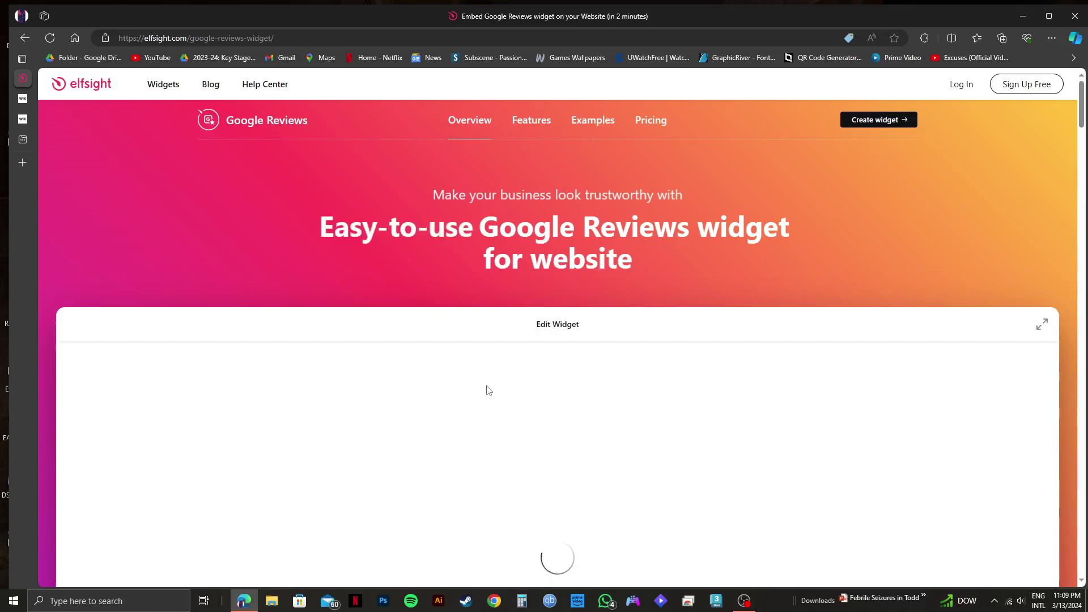
scroll(488, 391, "down", 2)
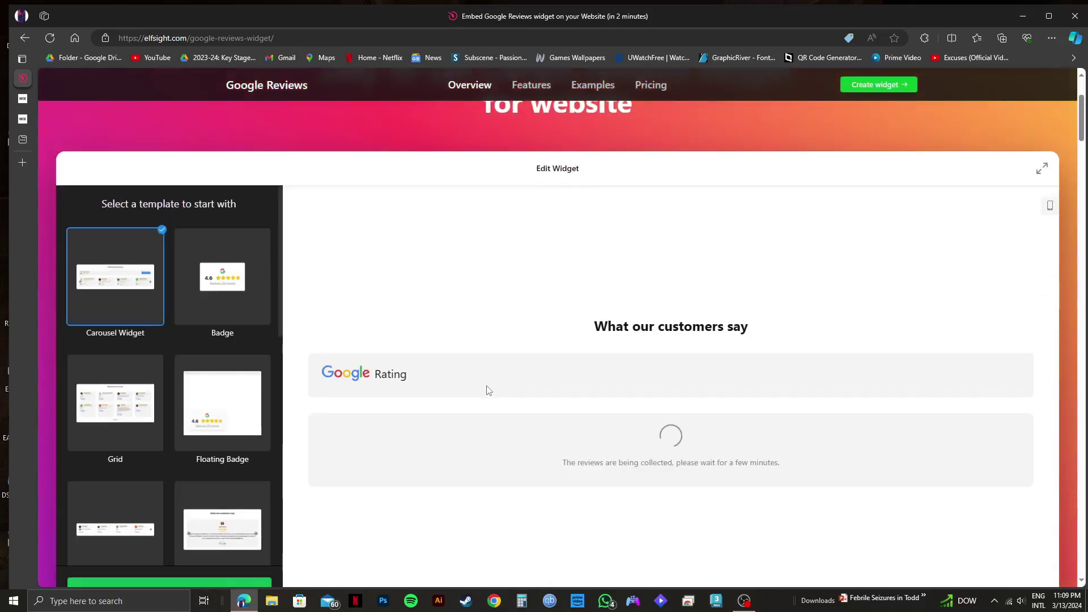
scroll(421, 378, "down", 1)
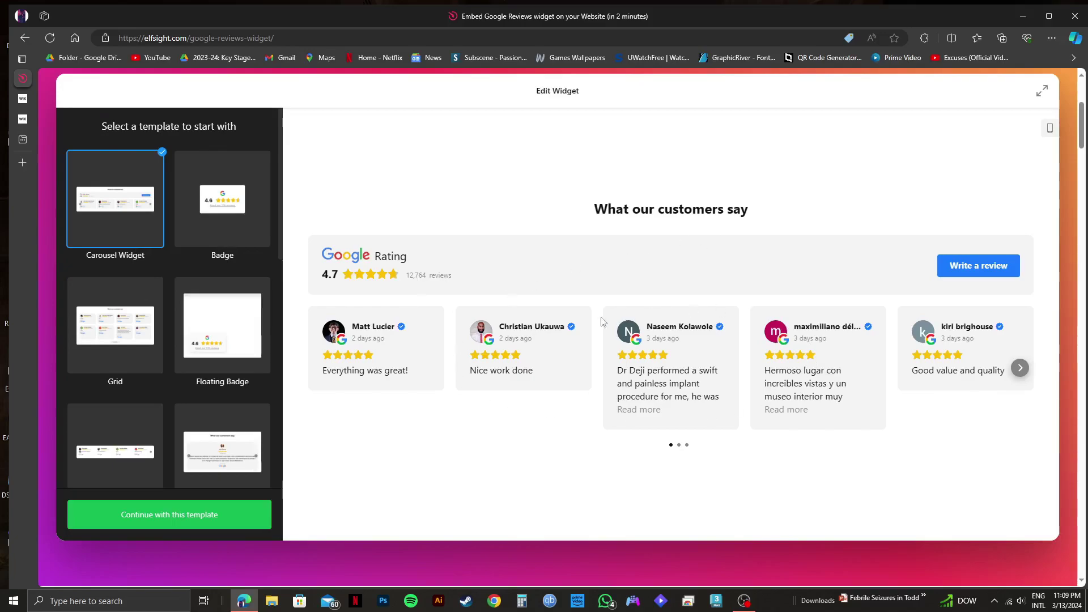
Preview the Badge, Grid, Floating Badge, carousel and slider templates, then reselect Carousel Widget.
left_click(247, 225)
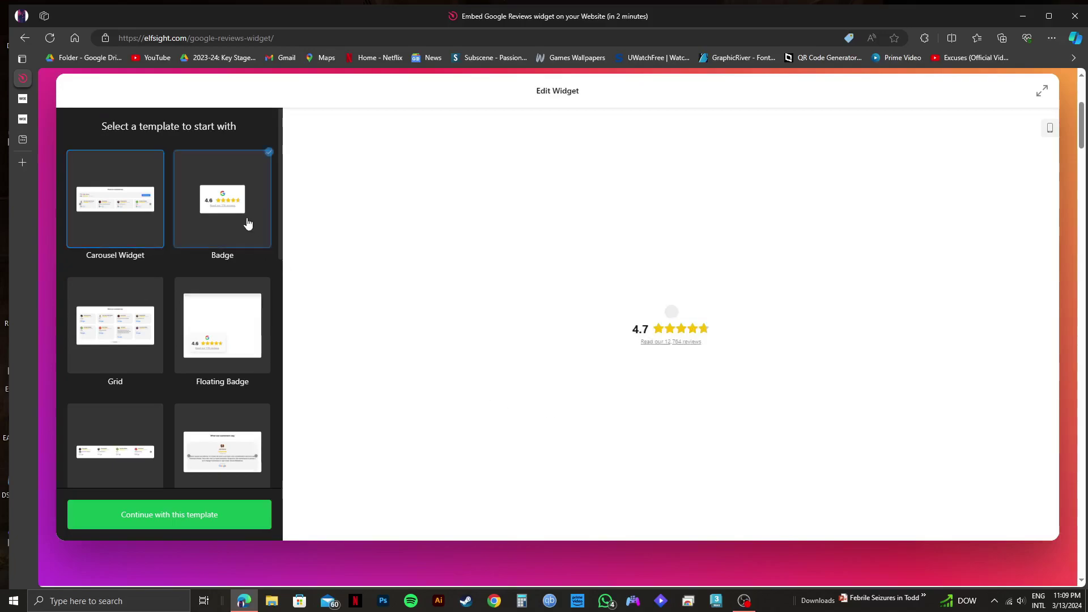
left_click(129, 328)
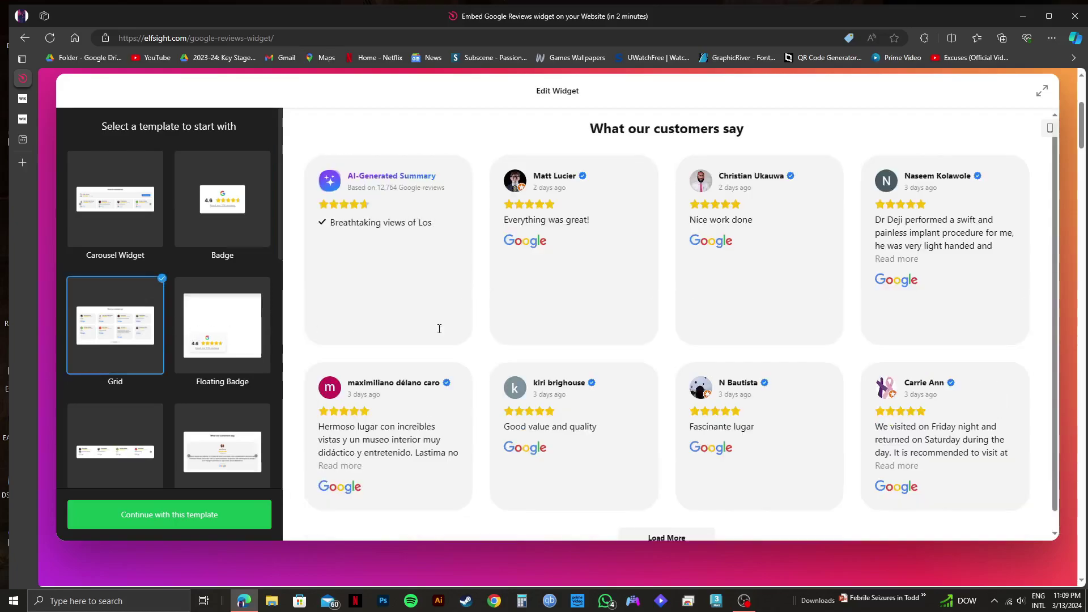
left_click(221, 332)
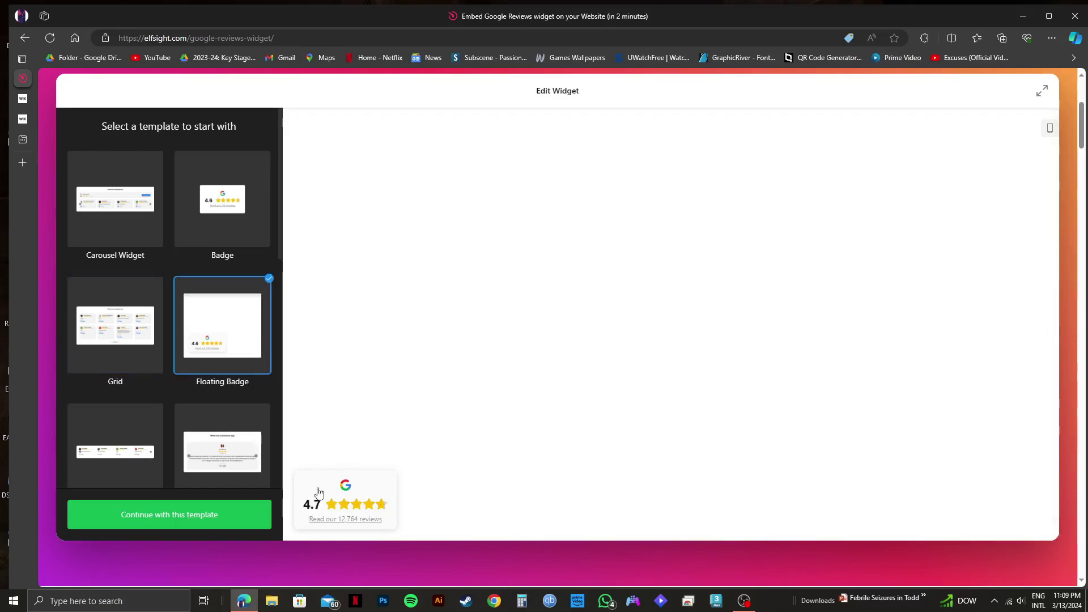
left_click(113, 460)
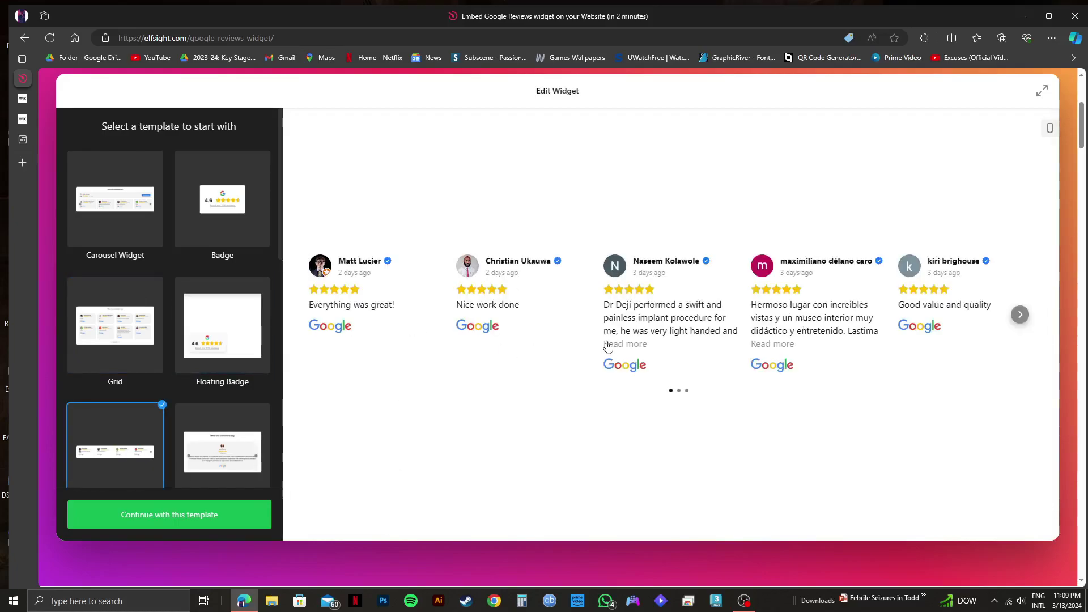
left_click(252, 457)
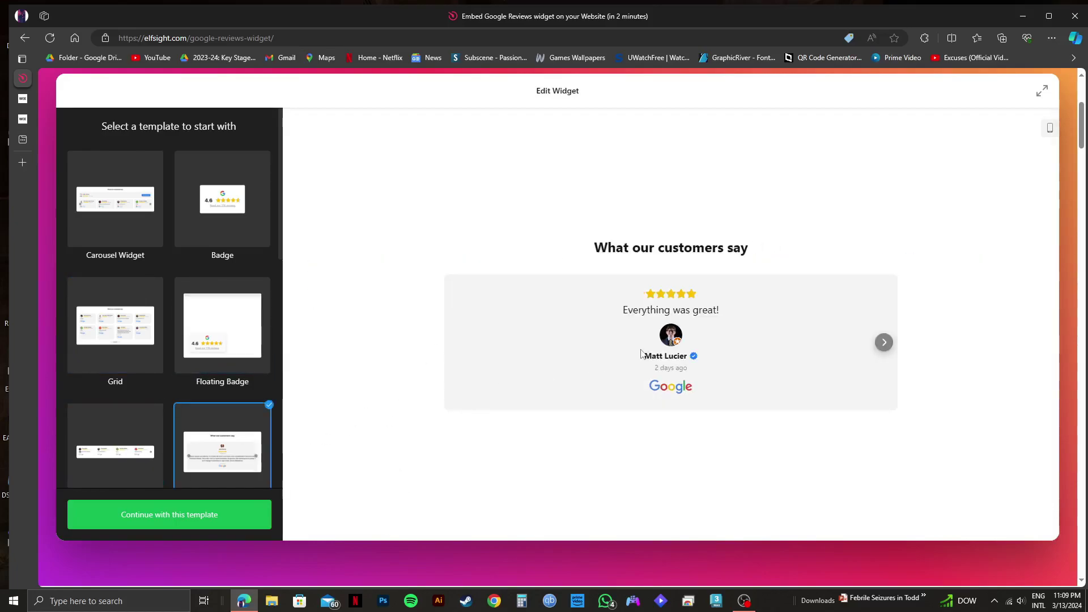
left_click(112, 225)
scroll(746, 267, "up", 2)
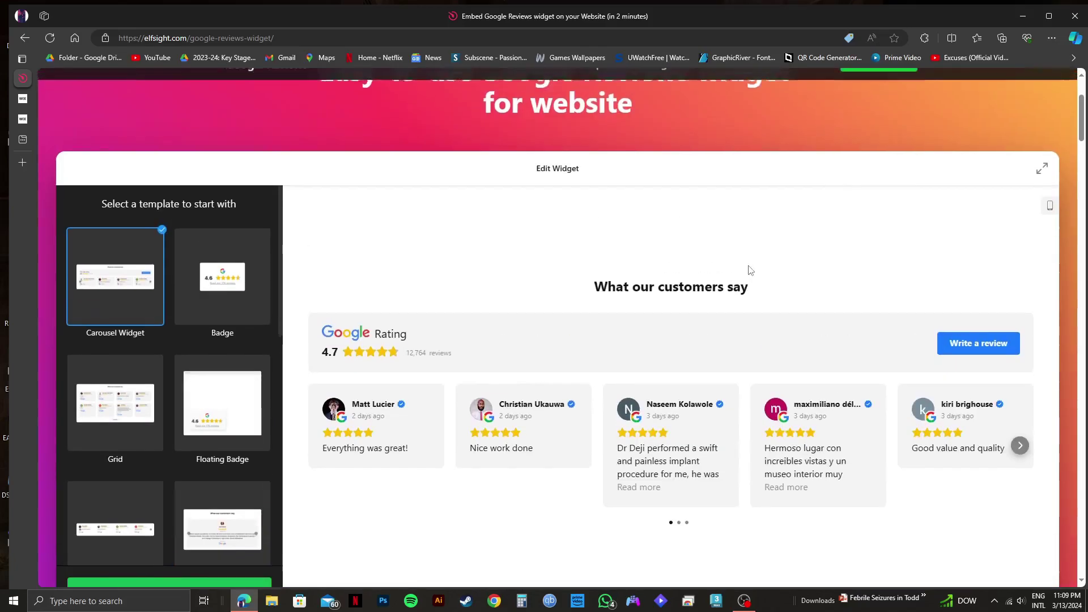
scroll(745, 268, "down", 2)
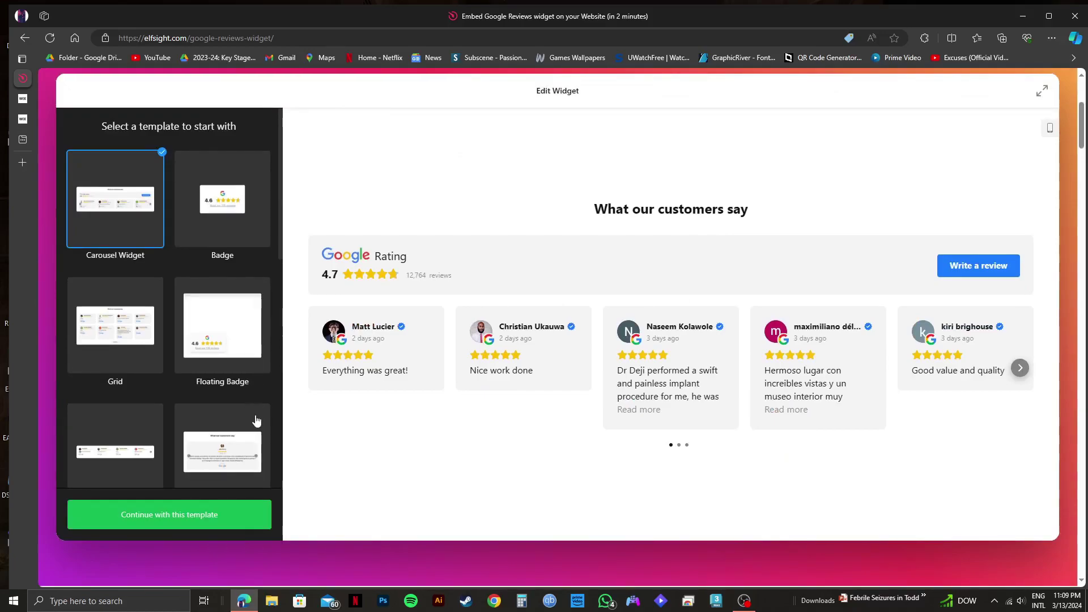
scroll(331, 399, "up", 2)
scroll(331, 399, "down", 2)
Continue with the Carousel template, set the source to the Elfsight business listing, and save the widget.
left_click(193, 517)
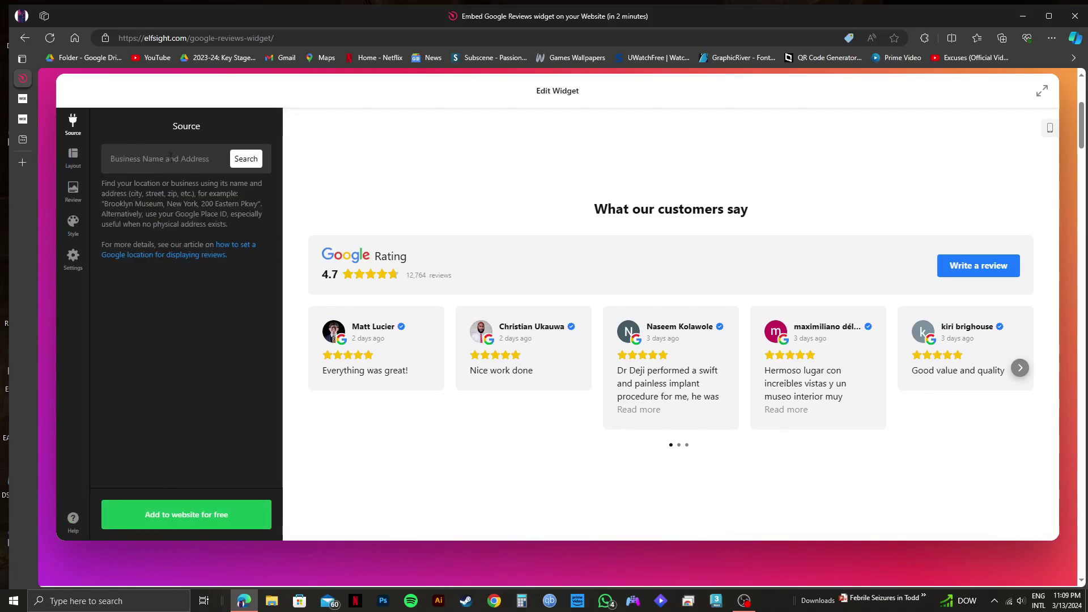
left_click(193, 159)
type("elfsight")
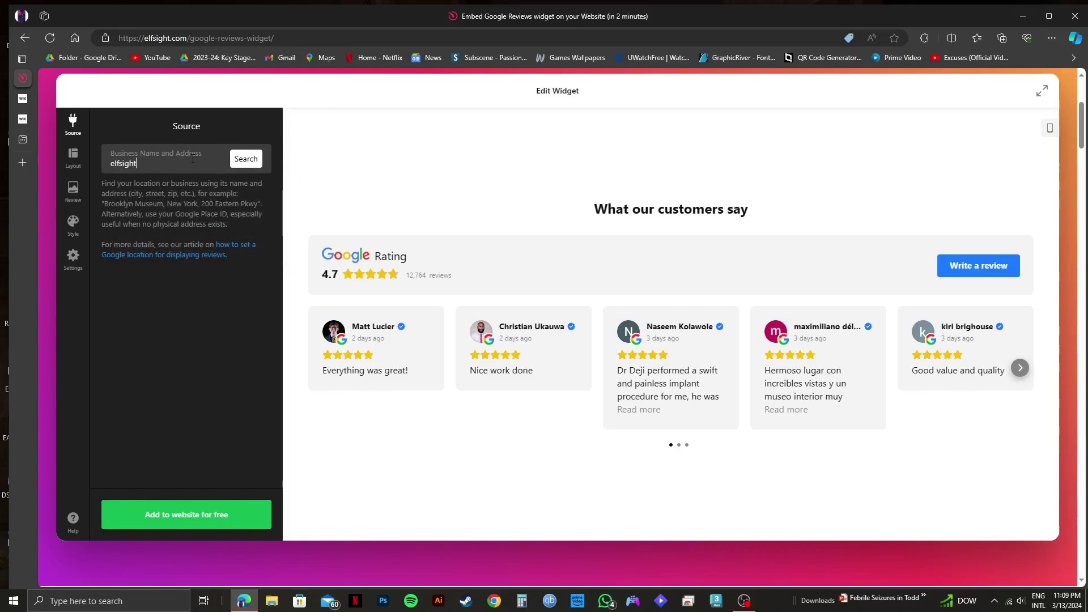
key("Return")
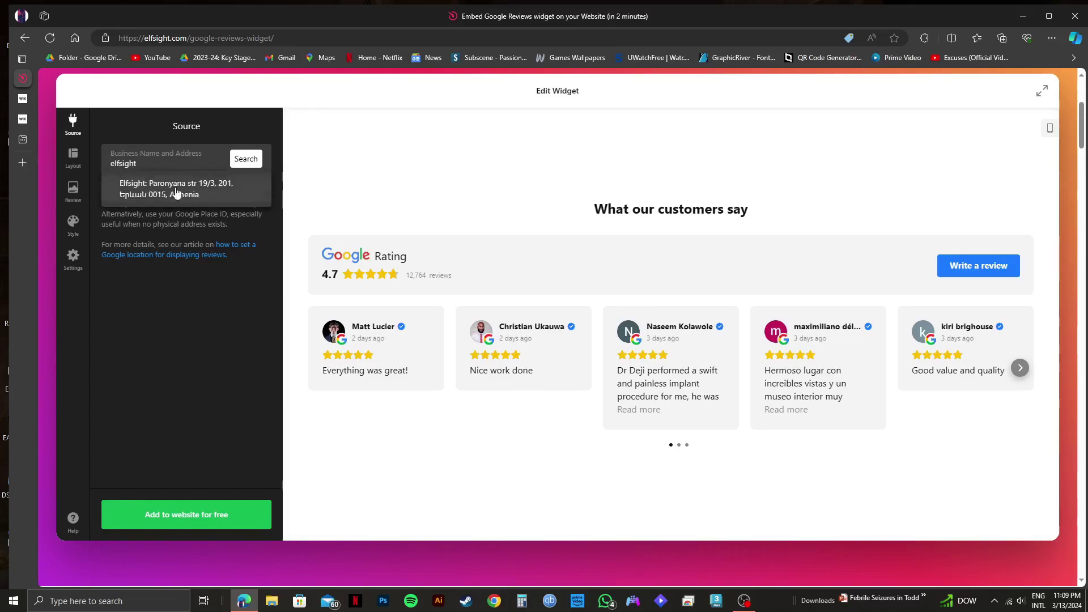
left_click(190, 197)
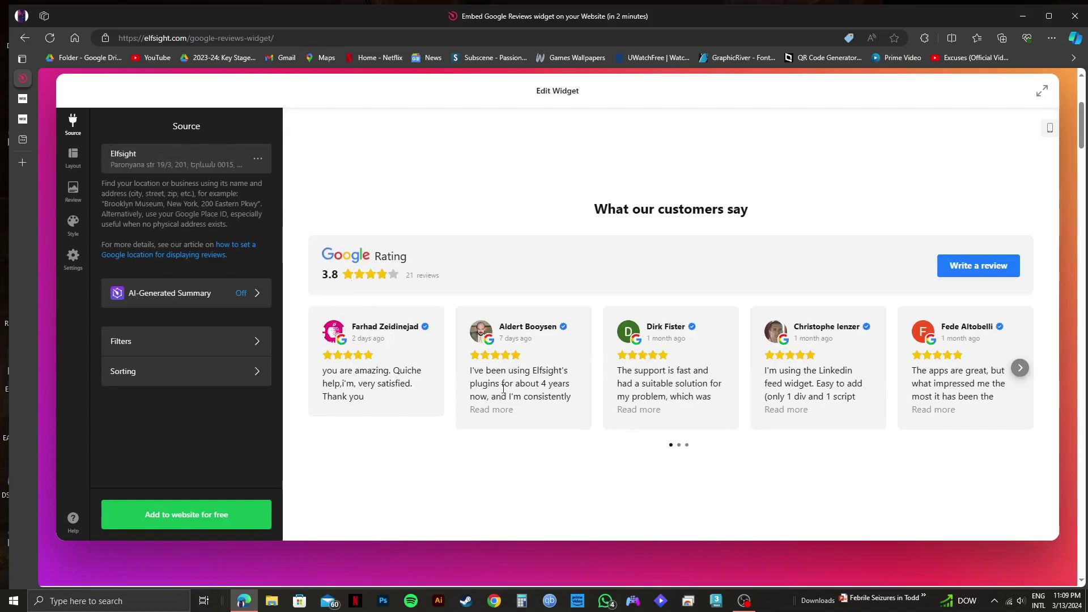
left_click(203, 517)
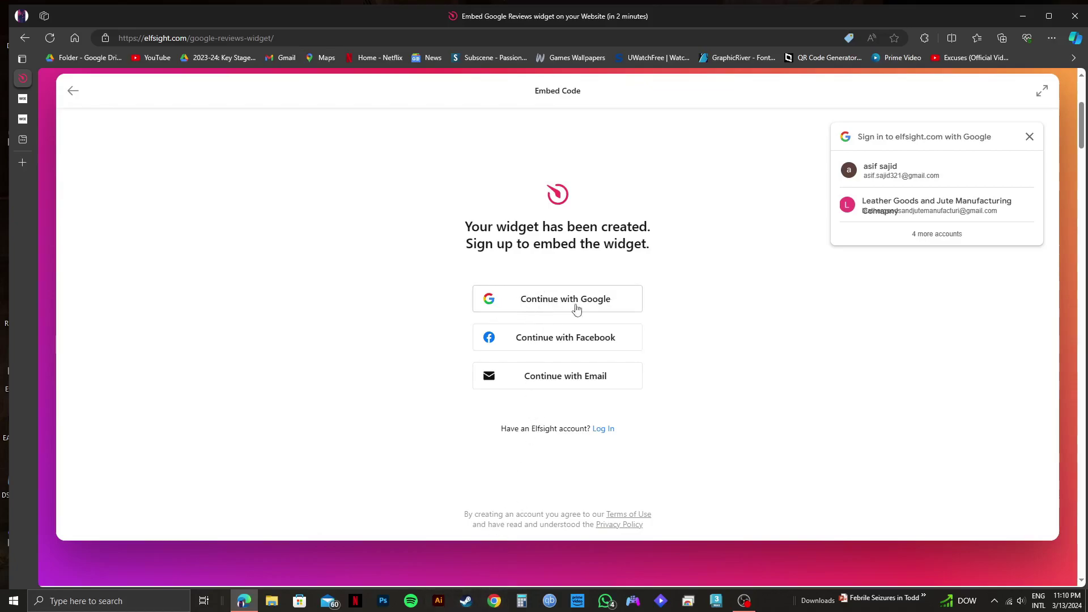
Sign up to Elfsight with a Google account, dismissing the one-tap panel first.
left_click(575, 297)
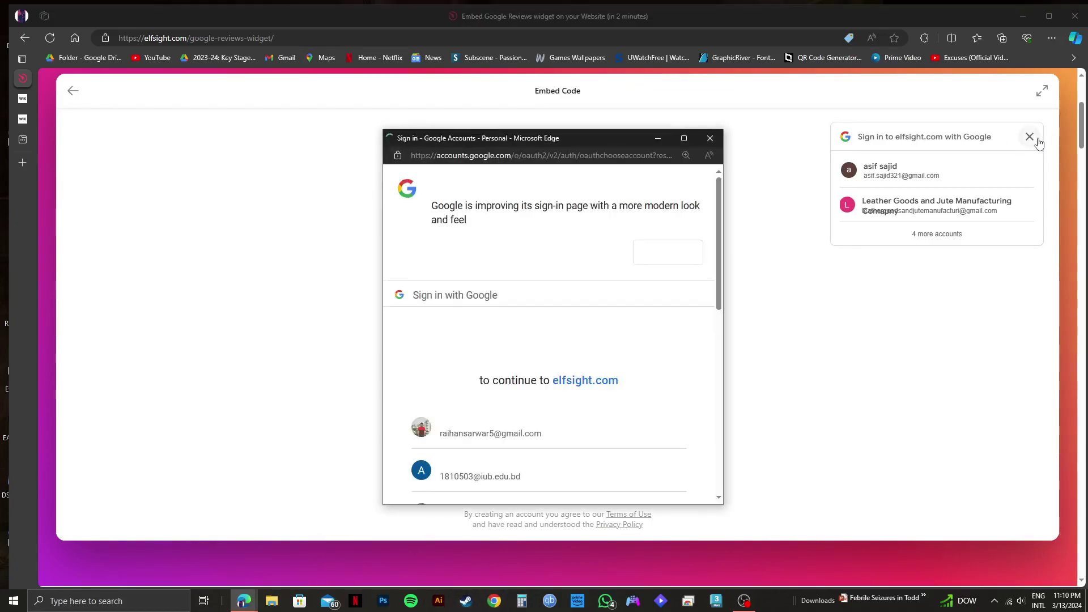
left_click(1030, 137)
left_click(594, 296)
scroll(517, 413, "down", 2)
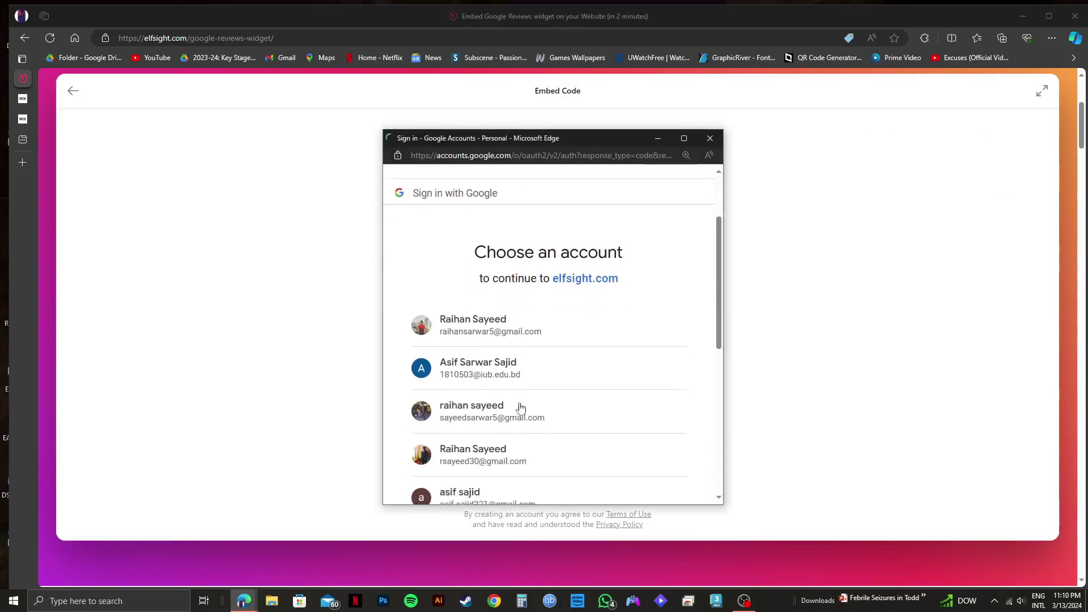
scroll(510, 408, "up", 2)
scroll(481, 430, "down", 2)
left_click(477, 451)
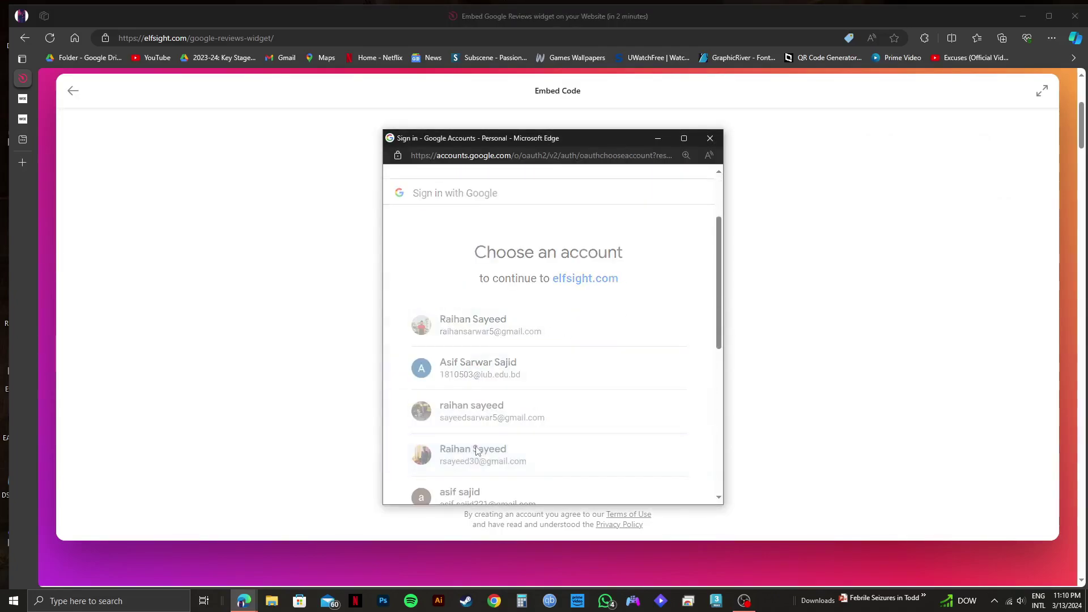
scroll(560, 412, "down", 2)
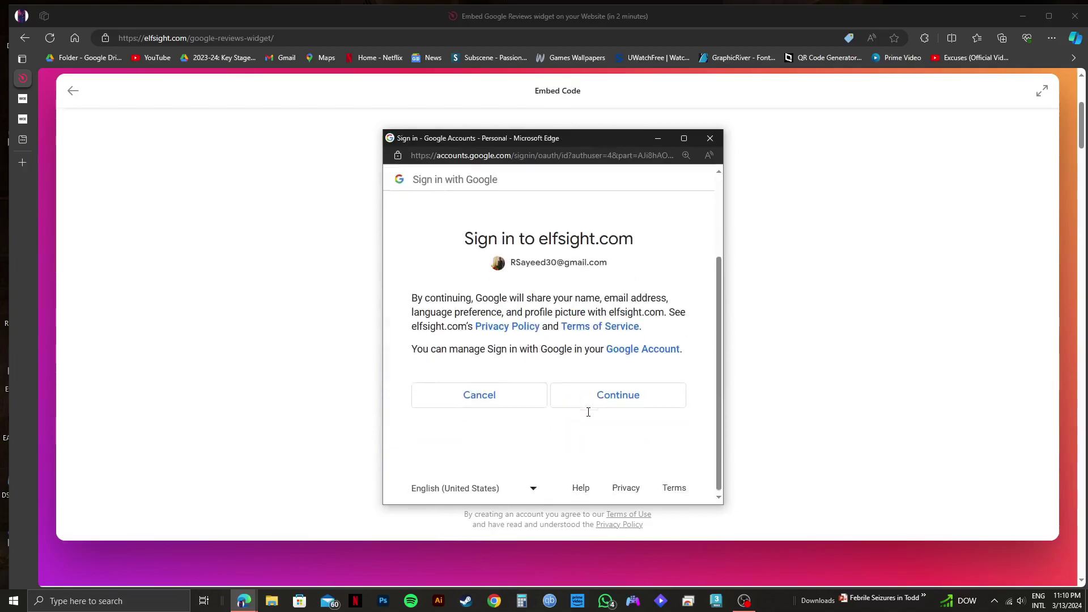
left_click(623, 396)
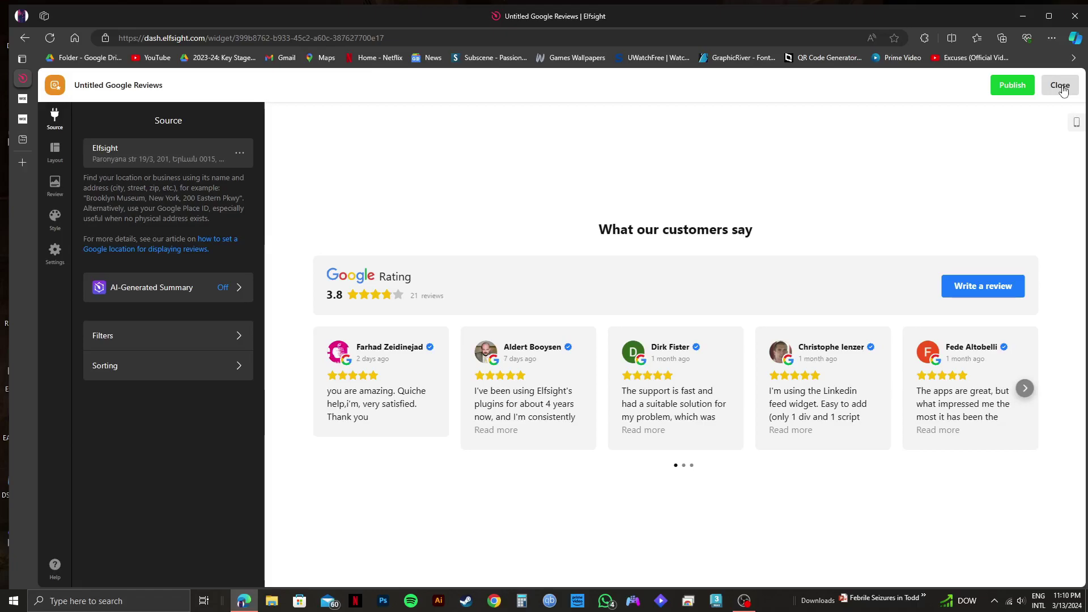
Close the widget editor and open the Untitled Google Reviews widget's options menu.
left_click(1061, 88)
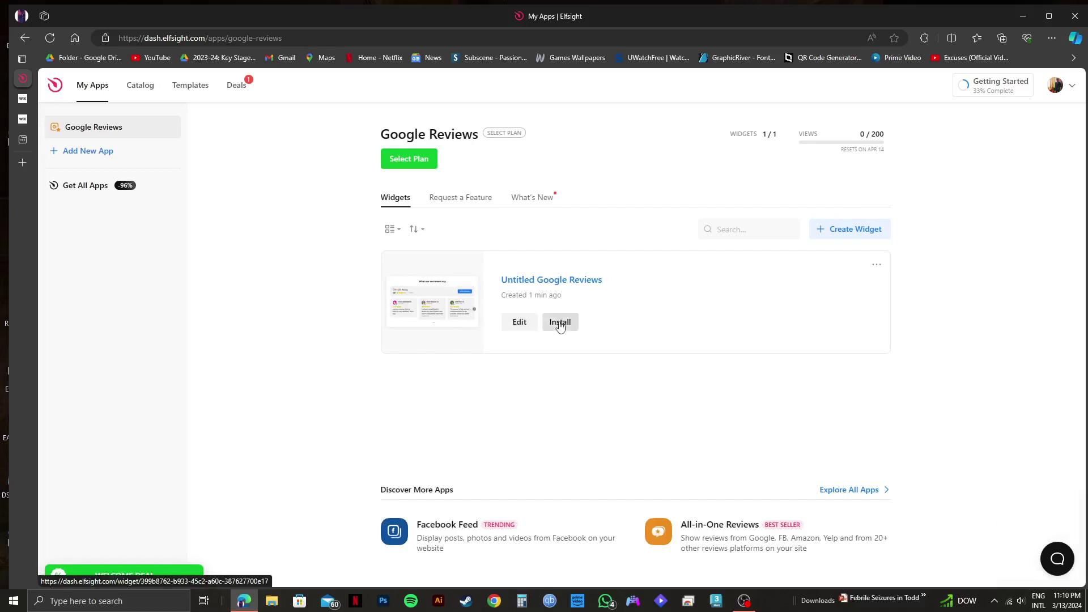
left_click(875, 267)
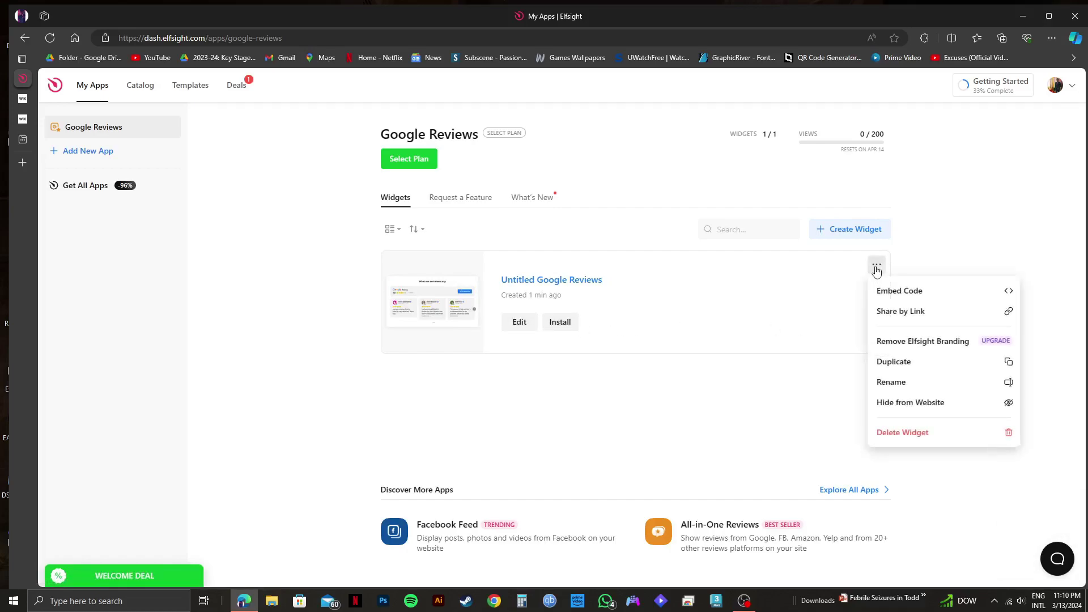
Request the widget's embed code and choose the Free plan on the pricing page.
left_click(921, 297)
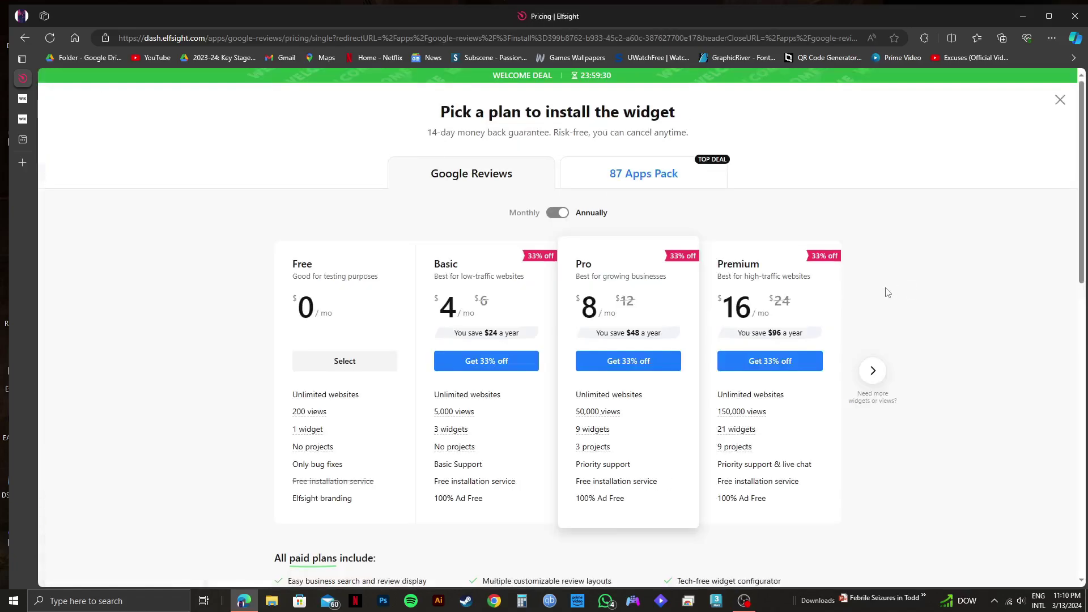
left_click(656, 184)
left_click(492, 176)
scroll(745, 277, "down", 10)
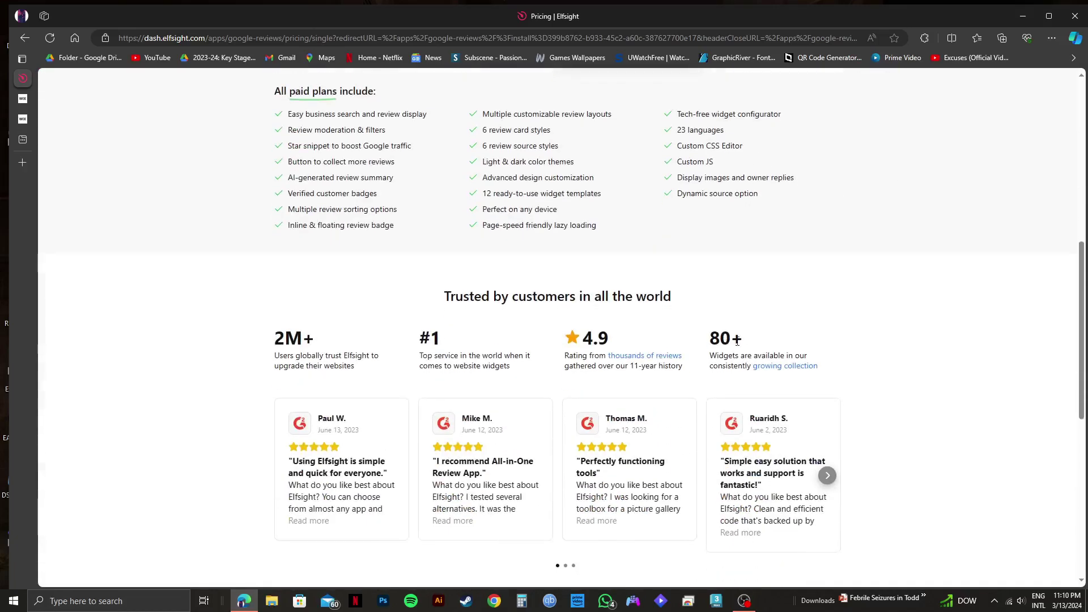
scroll(650, 358, "down", 5)
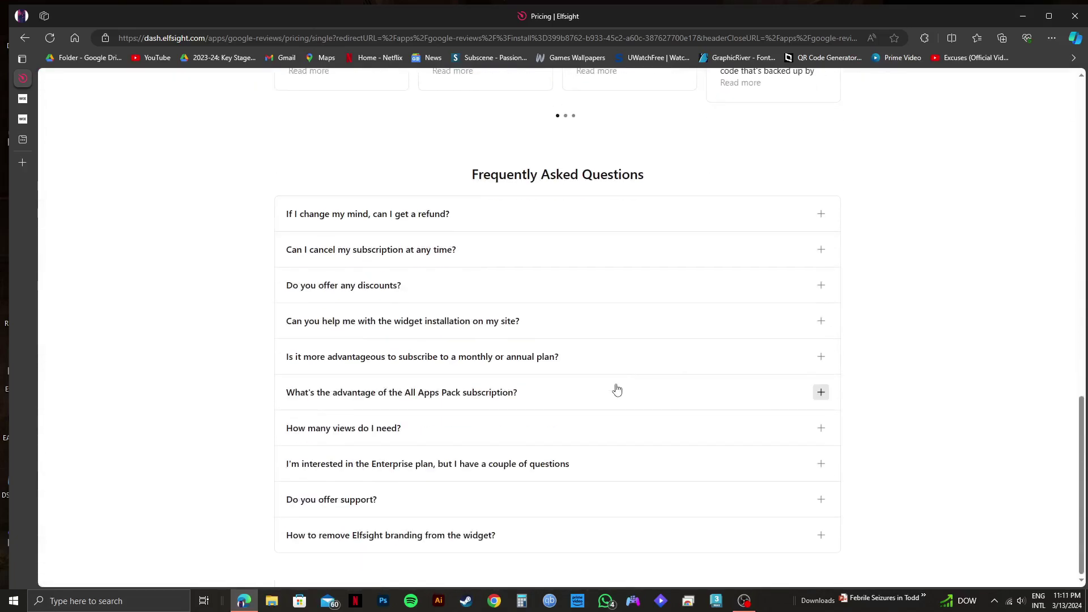
scroll(617, 389, "up", 15)
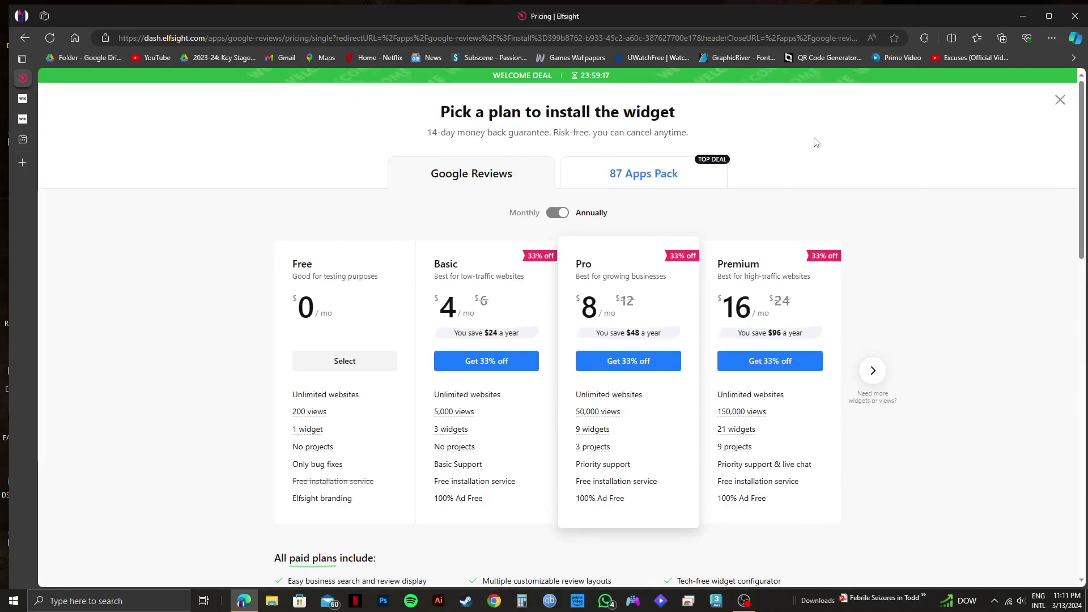
left_click(346, 361)
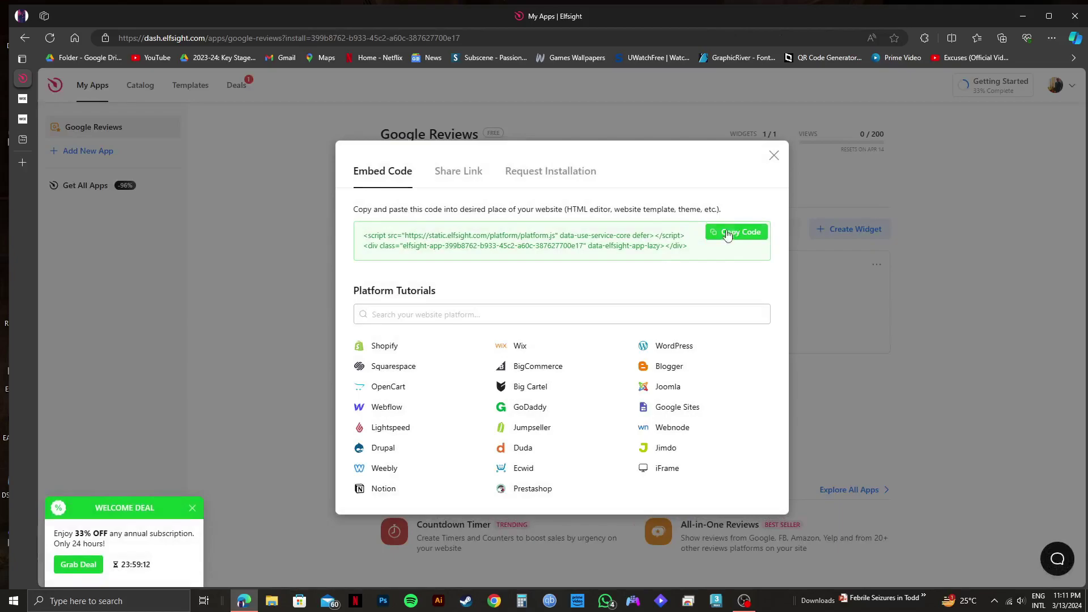
Copy the Free-plan embed code and close the Embed Code dialog.
left_click(751, 237)
left_click(753, 238)
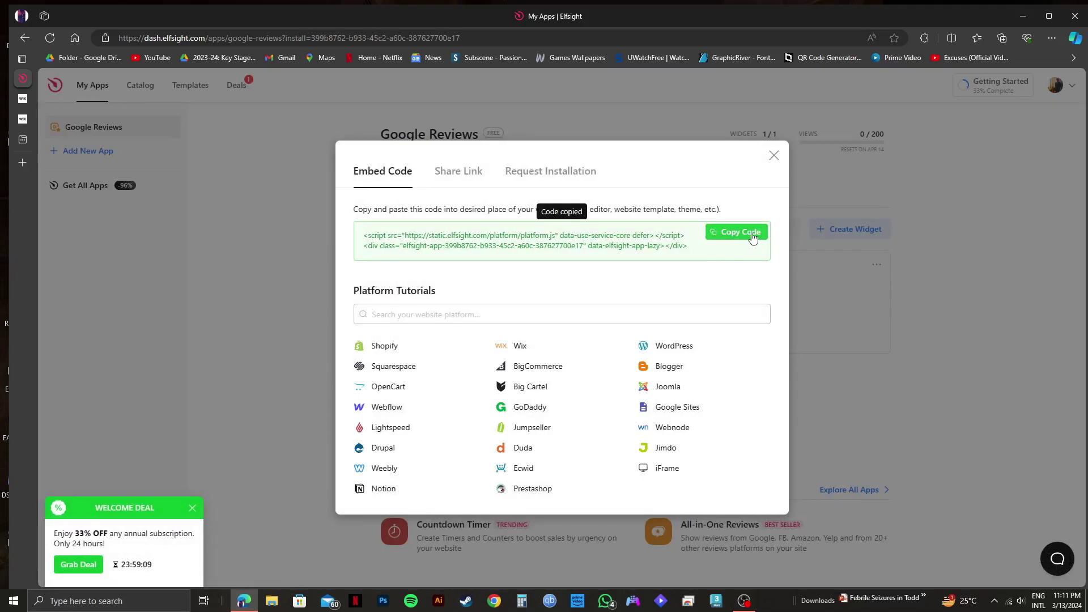
left_click(774, 155)
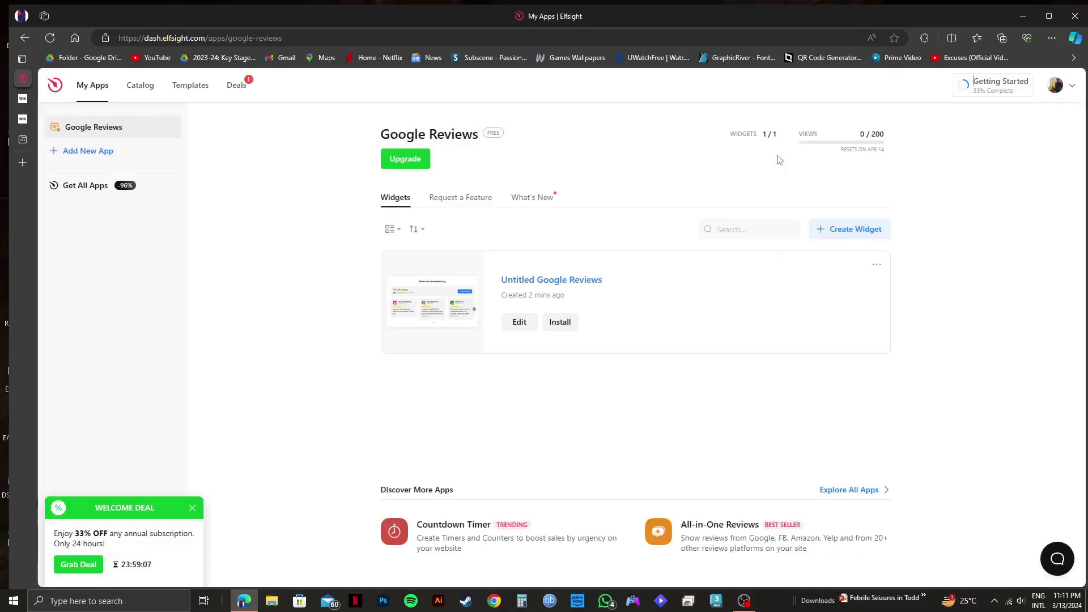
left_click(22, 119)
Paste and apply the Elfsight code in the HTML element, then enlarge it to about 616 by 333.
left_click(691, 280)
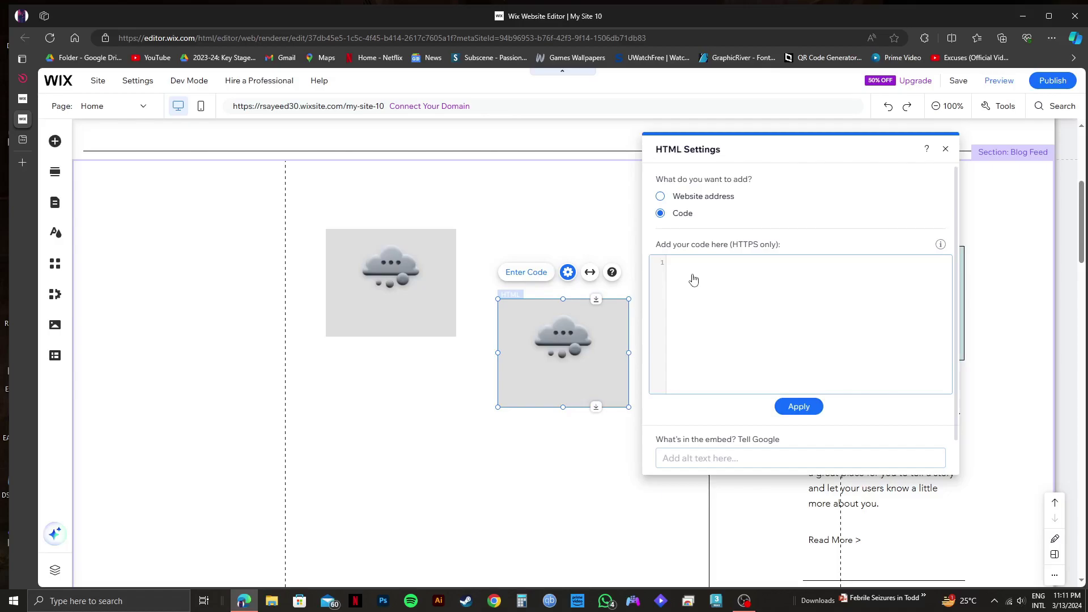
key("ctrl+v")
left_click(821, 411)
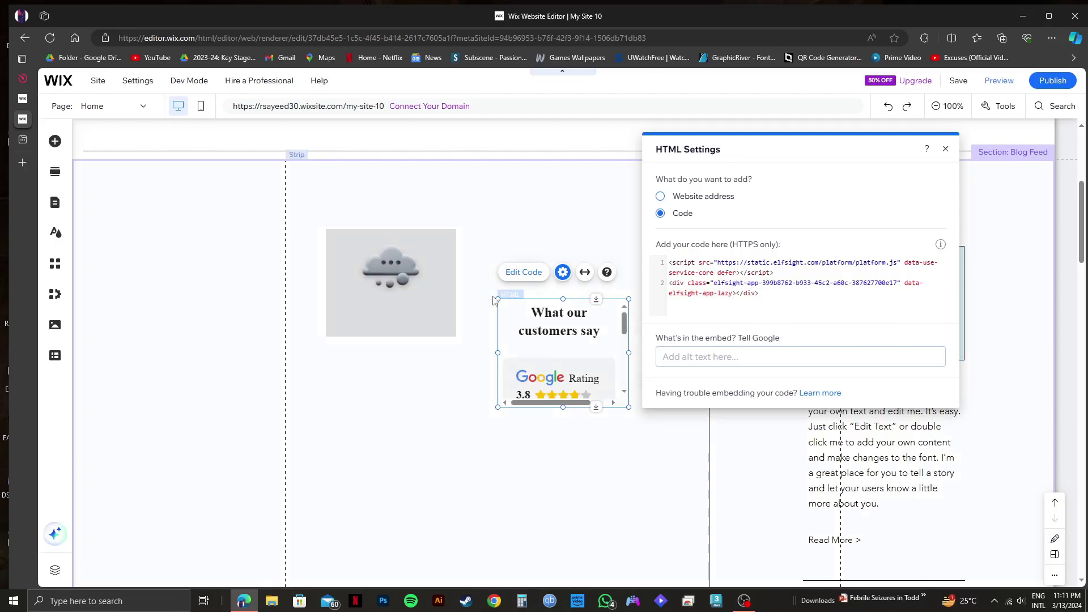
left_click_drag(490, 295, 283, 221)
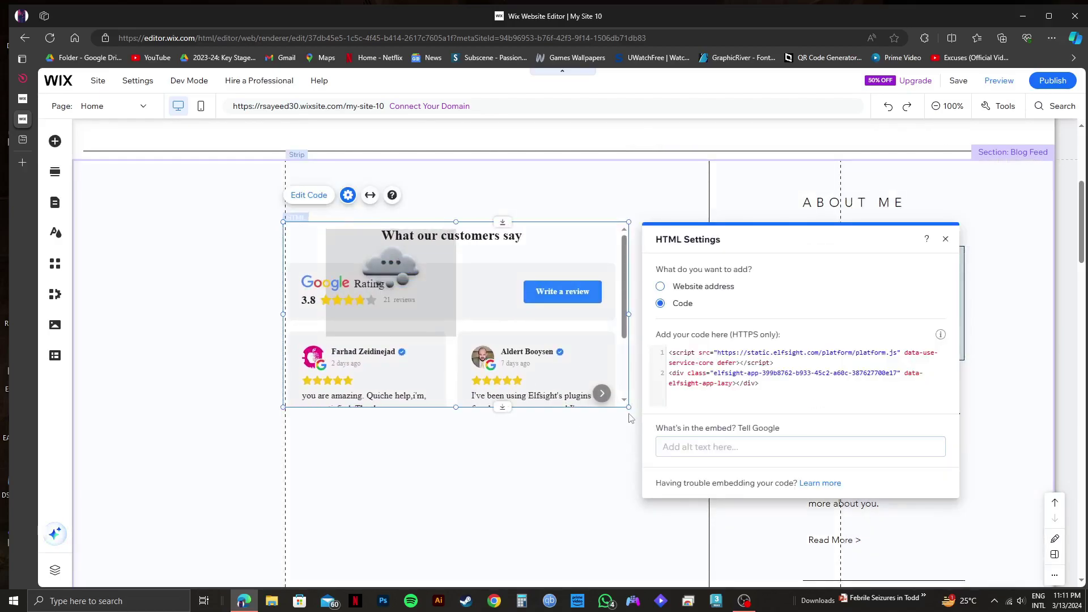
Close the HTML settings and enlarge the reviews embed to 740 by 581.
left_click(945, 238)
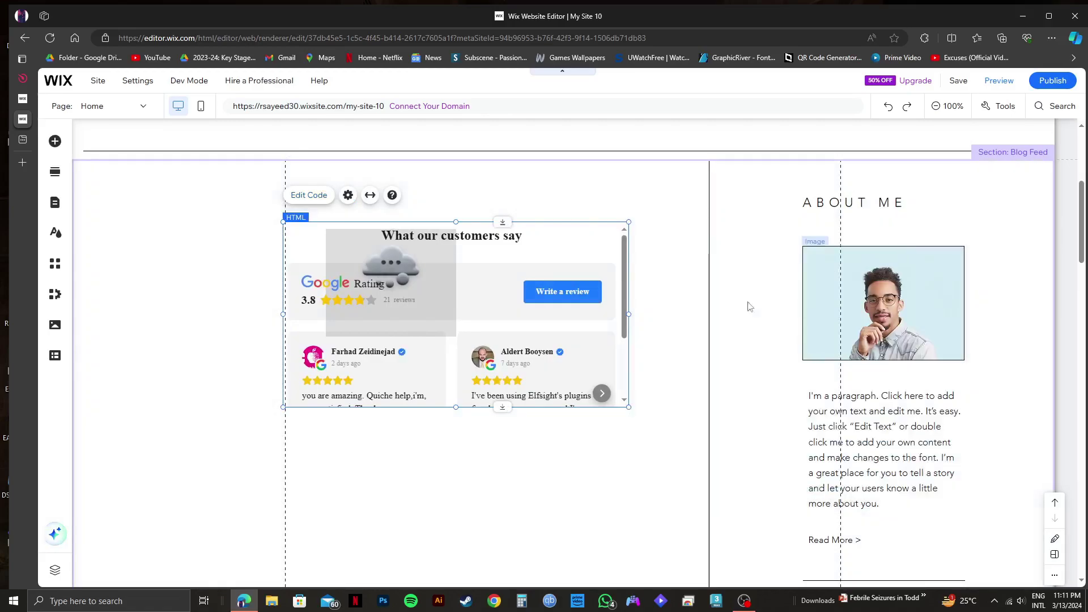
left_click_drag(630, 408, 709, 559)
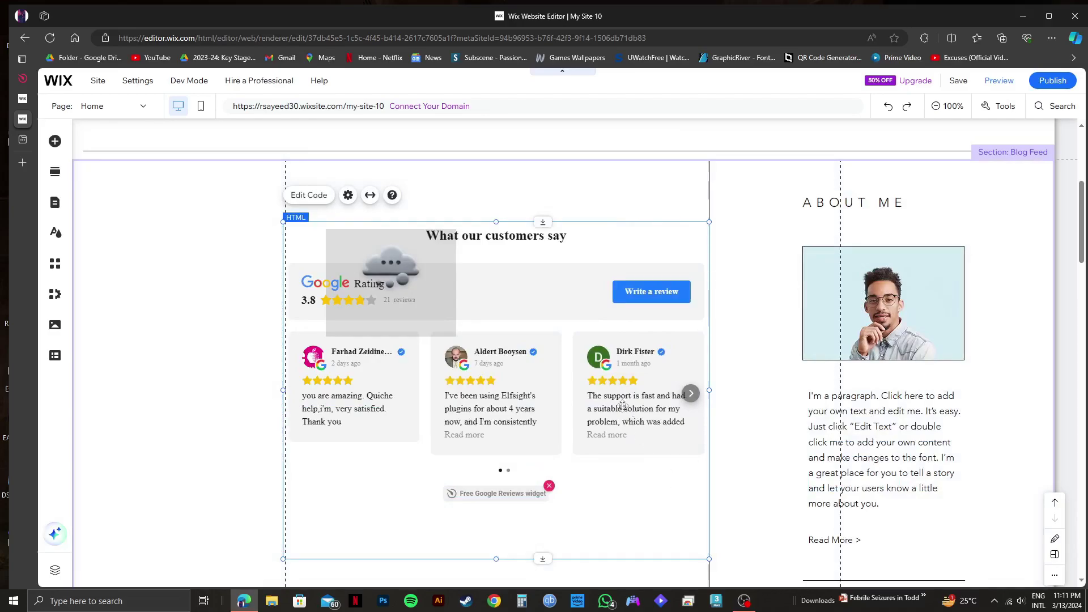
scroll(439, 293, "down", 3)
scroll(439, 294, "up", 3)
Check the reviews embed's code settings, then move the embed below the empty HTML placeholder.
left_click(442, 275)
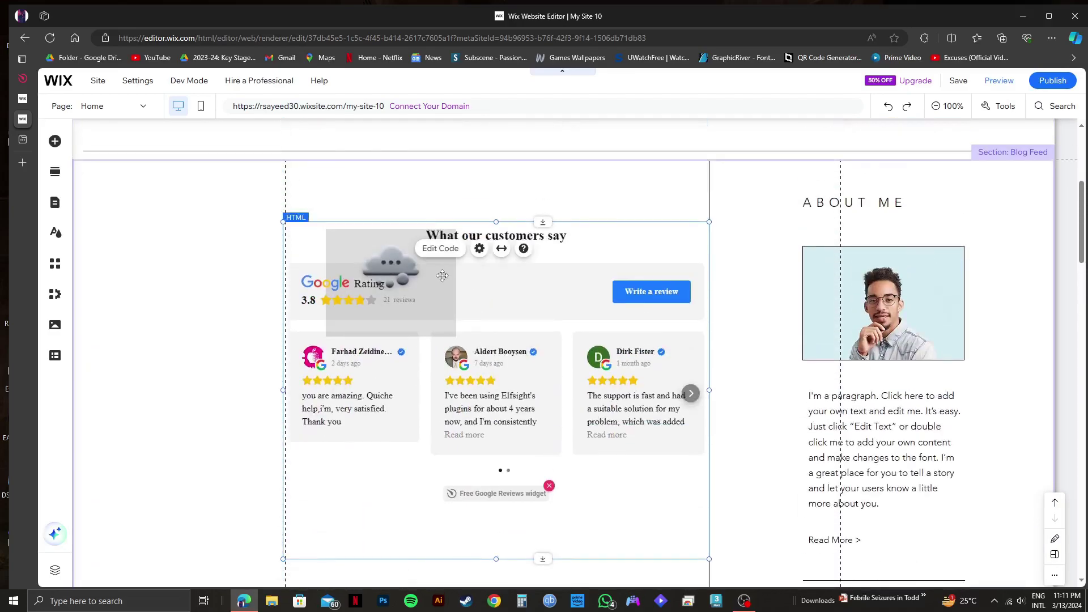
left_click(440, 248)
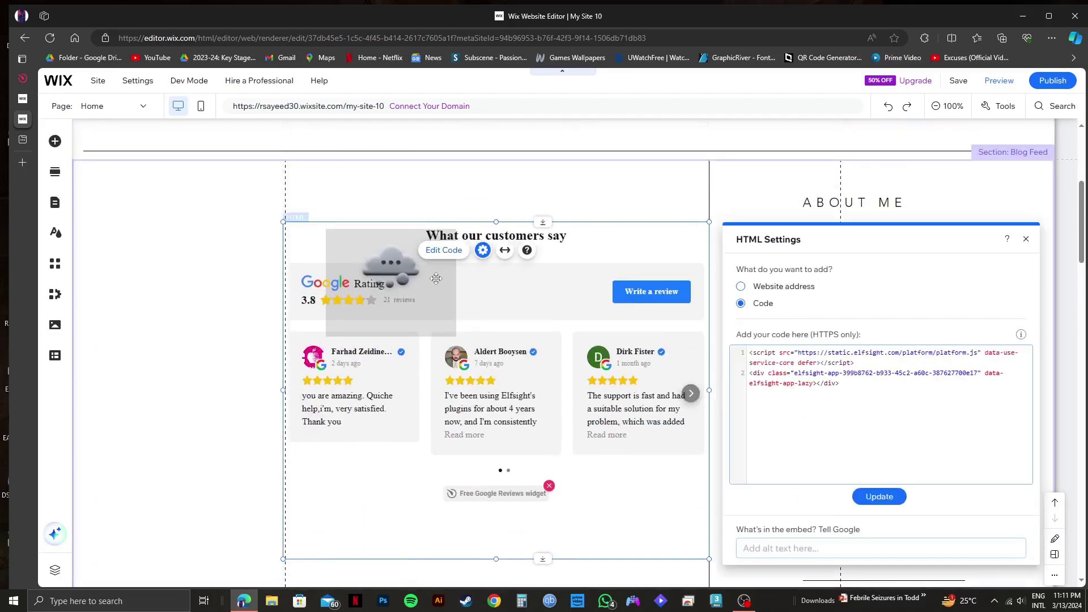
left_click(438, 283)
left_click(436, 279)
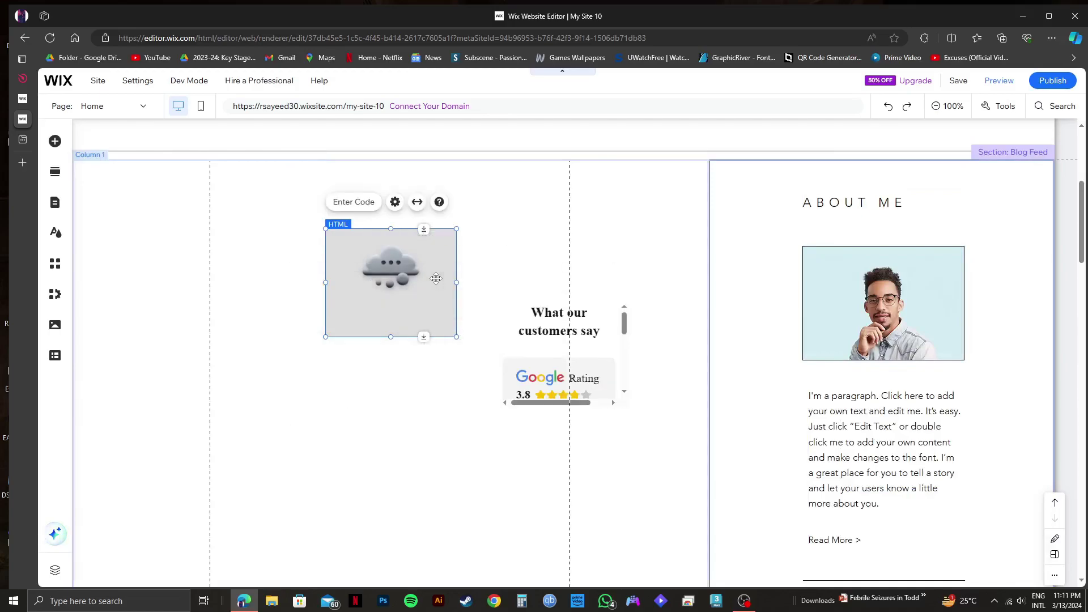
left_click_drag(579, 377, 404, 495)
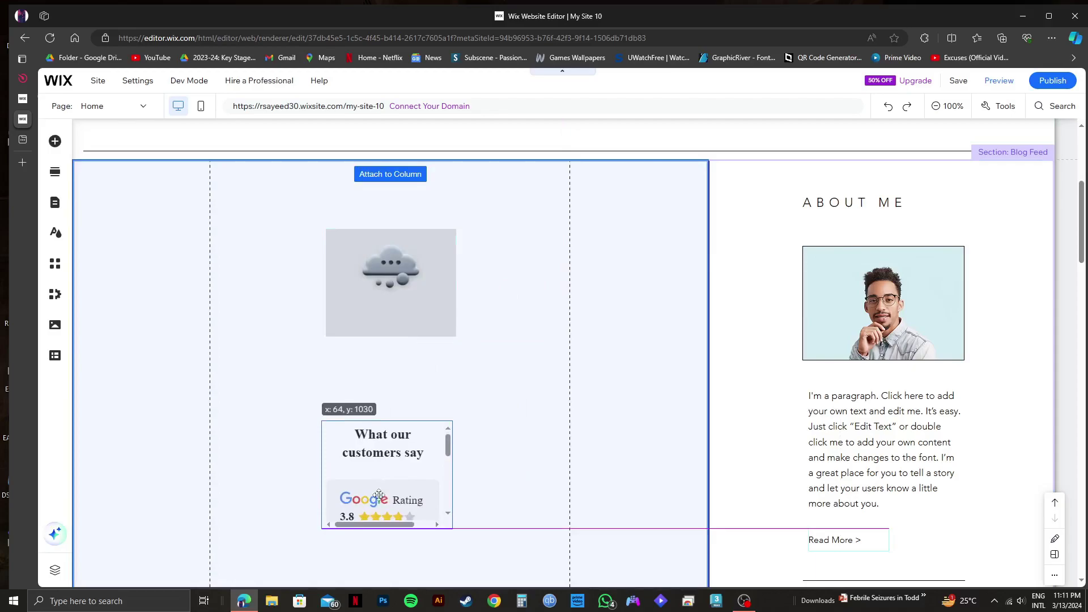
Resize the Google Rating reviews widget to 323 by 310 in the Blog Feed column.
scroll(439, 470, "down", 4)
scroll(439, 470, "down", 1)
scroll(442, 397, "up", 1)
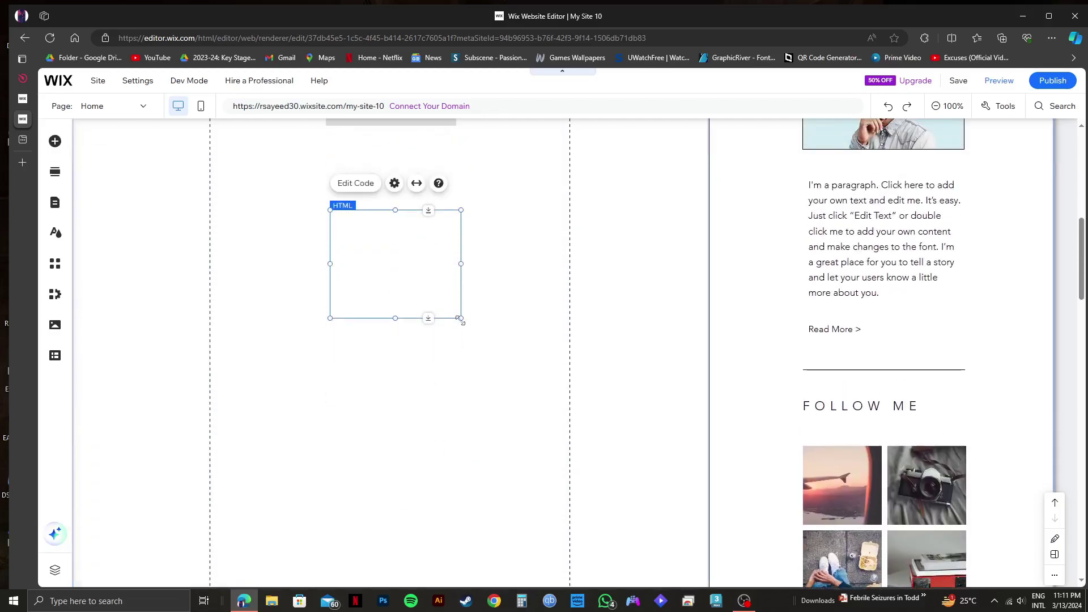
left_click_drag(460, 320, 516, 411)
left_click(444, 310)
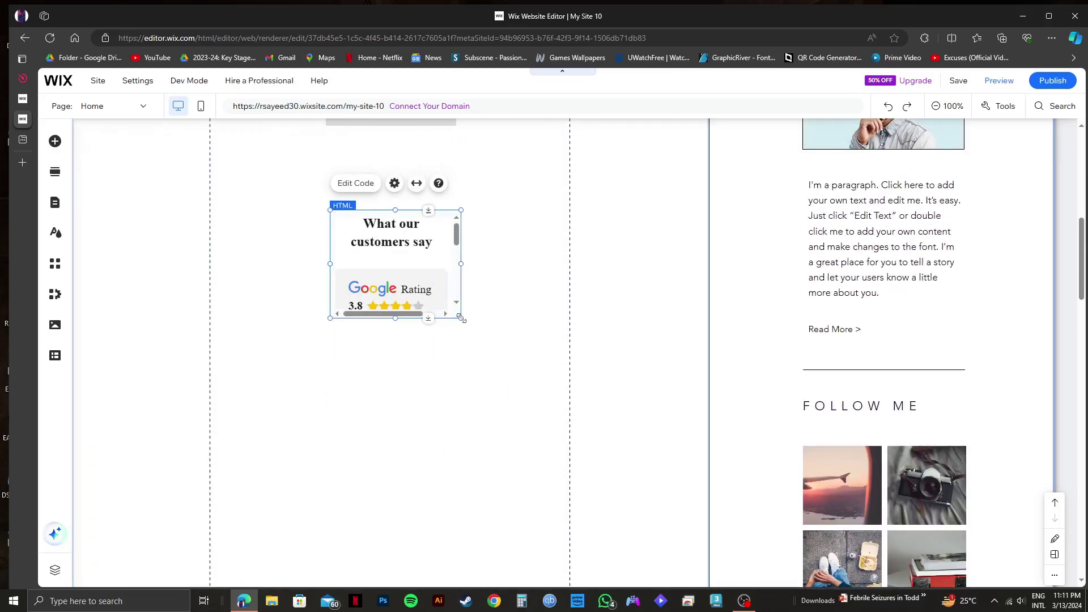
left_click_drag(462, 323, 569, 456)
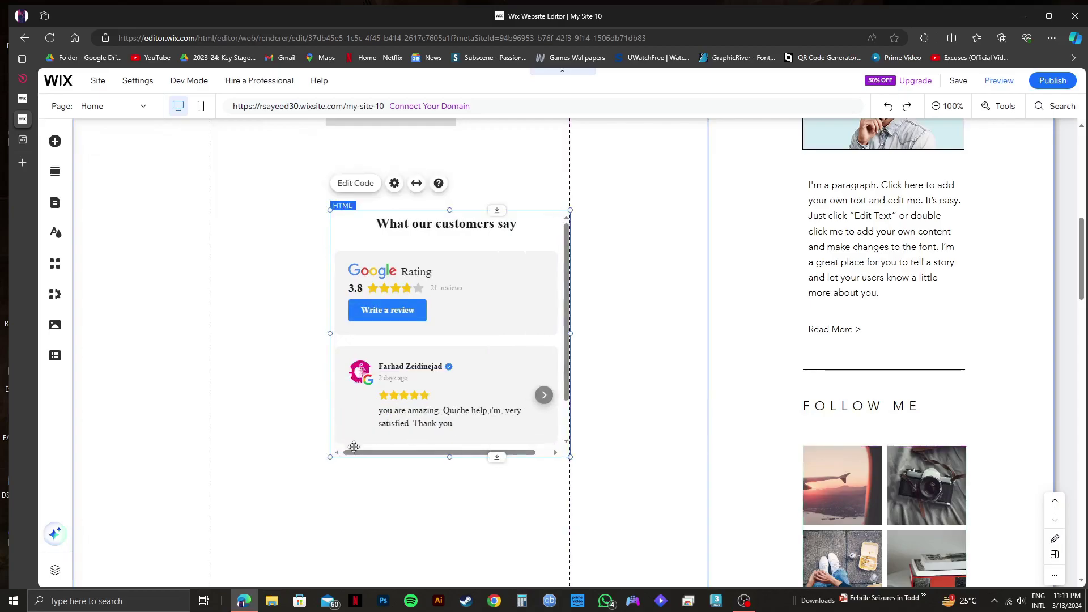